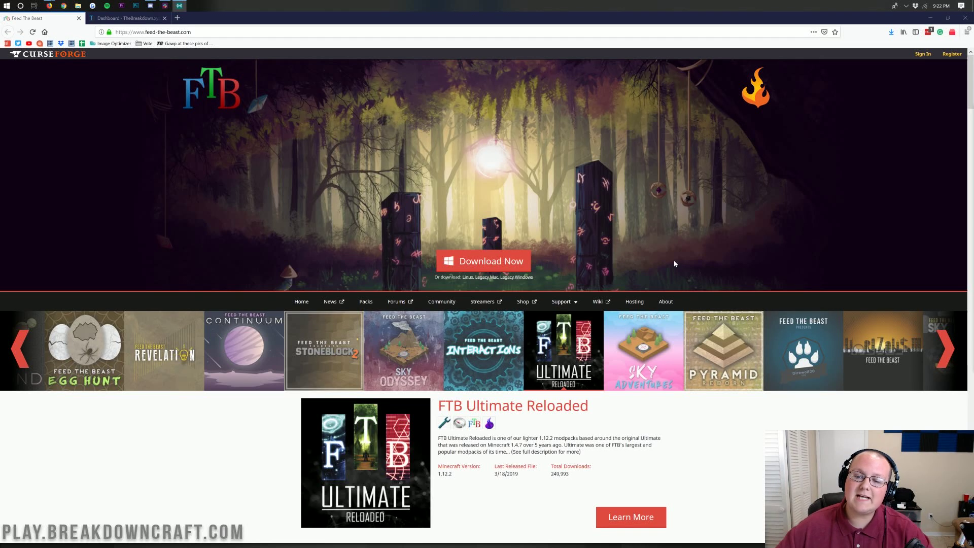
Step: Bring Firefox forward and highlight parts of the modpack description on the Feed The Beast page
left_click(673, 260)
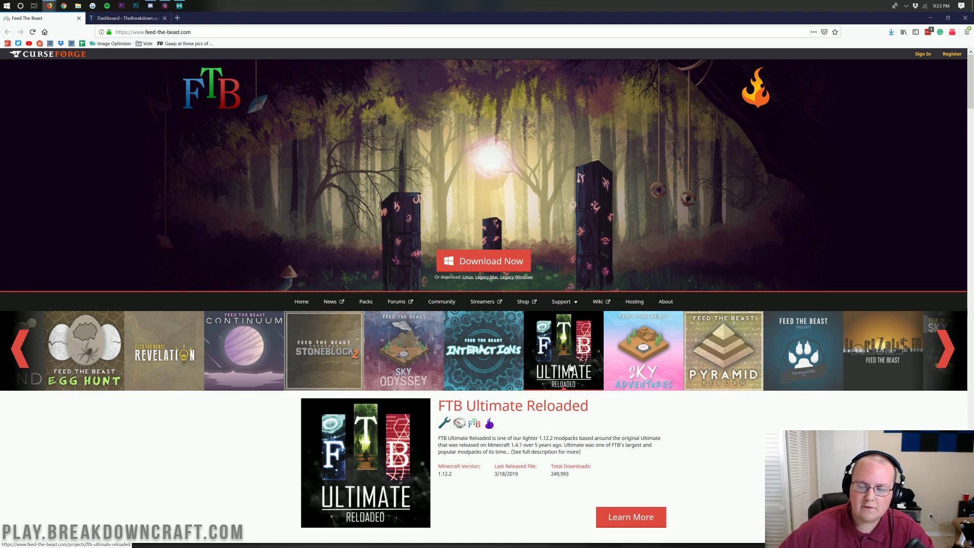
scroll(563, 350, "down", 1)
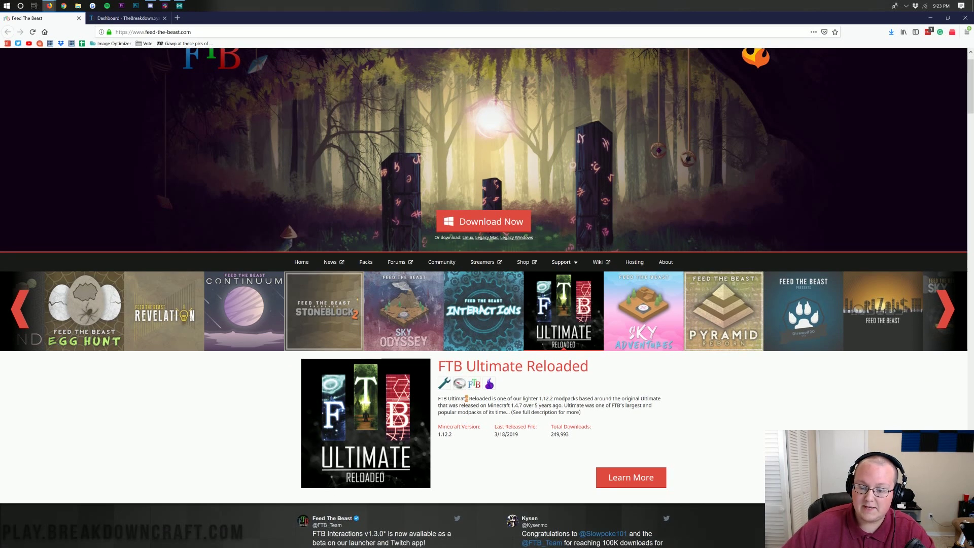
left_click_drag(466, 398, 522, 406)
left_click(437, 398)
left_click(522, 406)
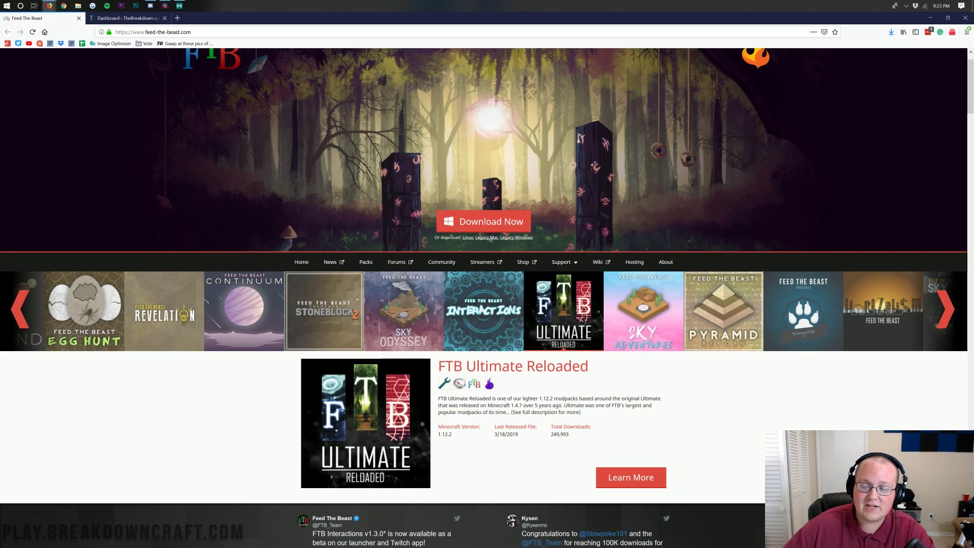
scroll(487, 297, "up", 1)
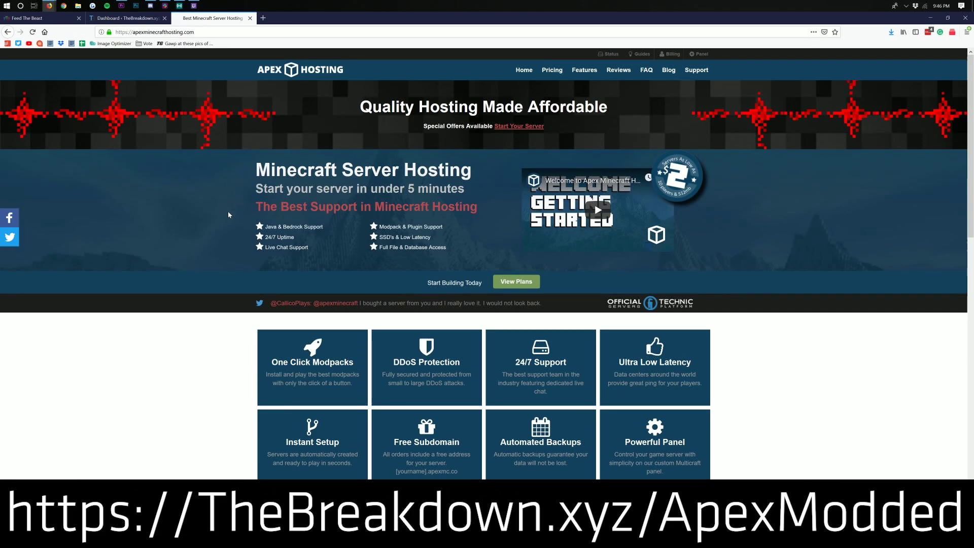
Step: Highlight the server features: quick-start tagline, Modpack & Plugin Support, 24/7 Uptime, 24/7 Support, One Click Modpacks
left_click_drag(263, 190, 464, 190)
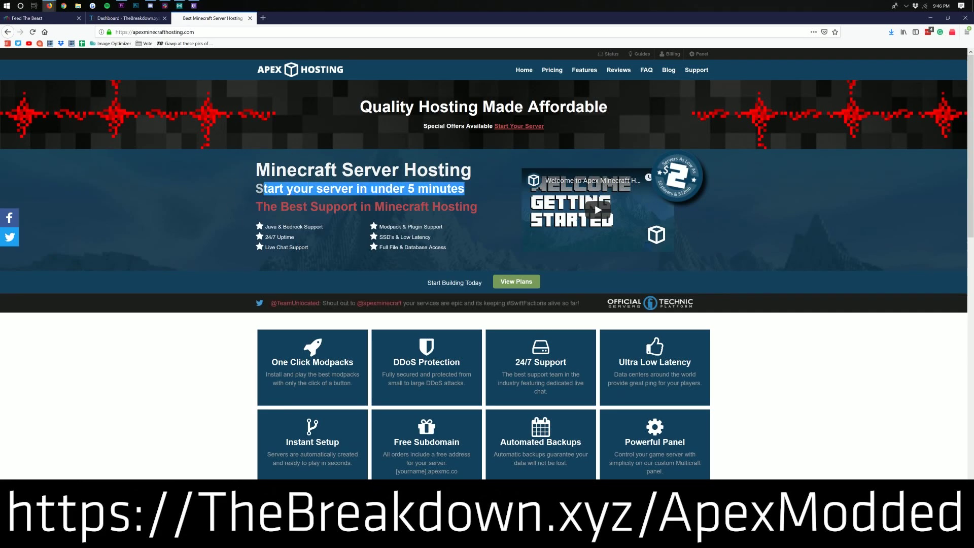
left_click_drag(447, 231, 384, 228)
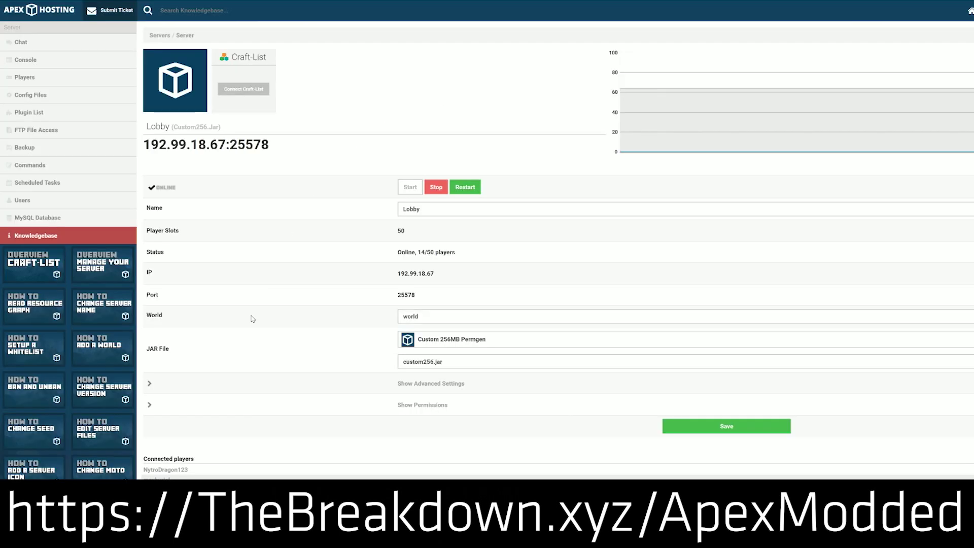
left_click(445, 345)
scroll(443, 458, "up", 15)
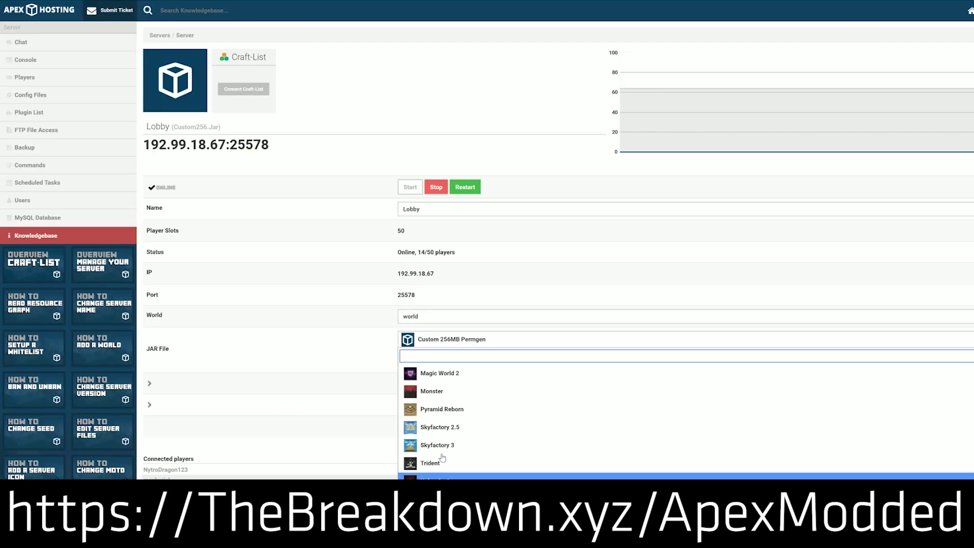
scroll(442, 458, "up", 15)
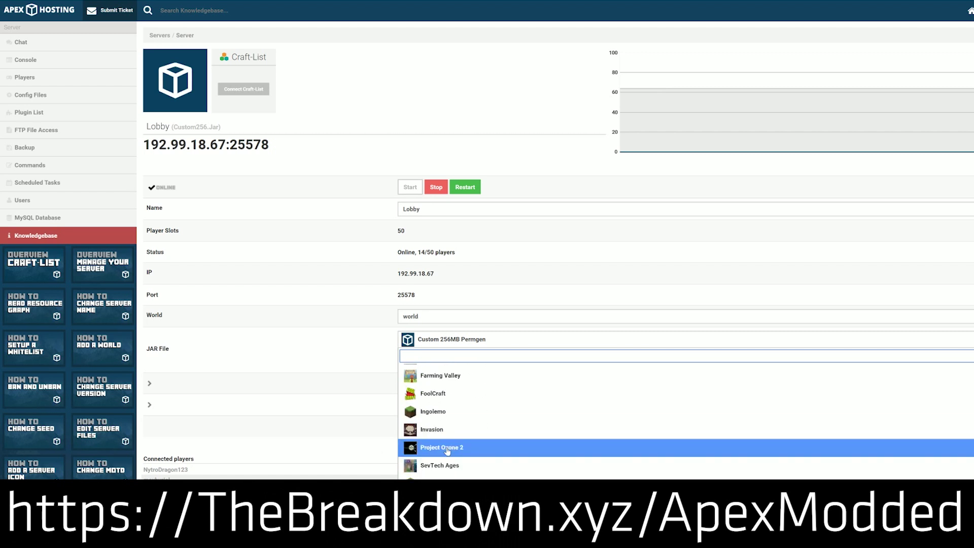
scroll(444, 434, "down", 4)
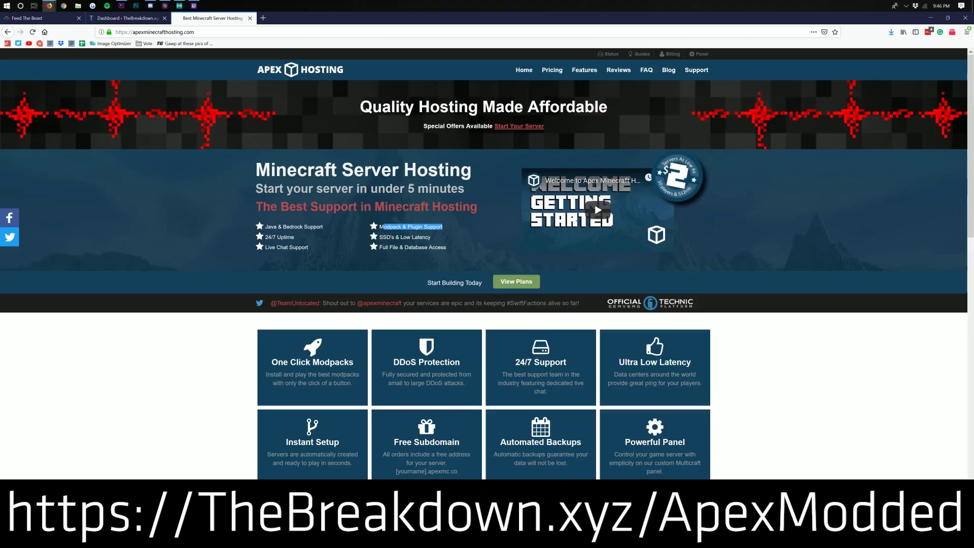
left_click_drag(385, 227, 379, 227)
left_click_drag(294, 237, 273, 235)
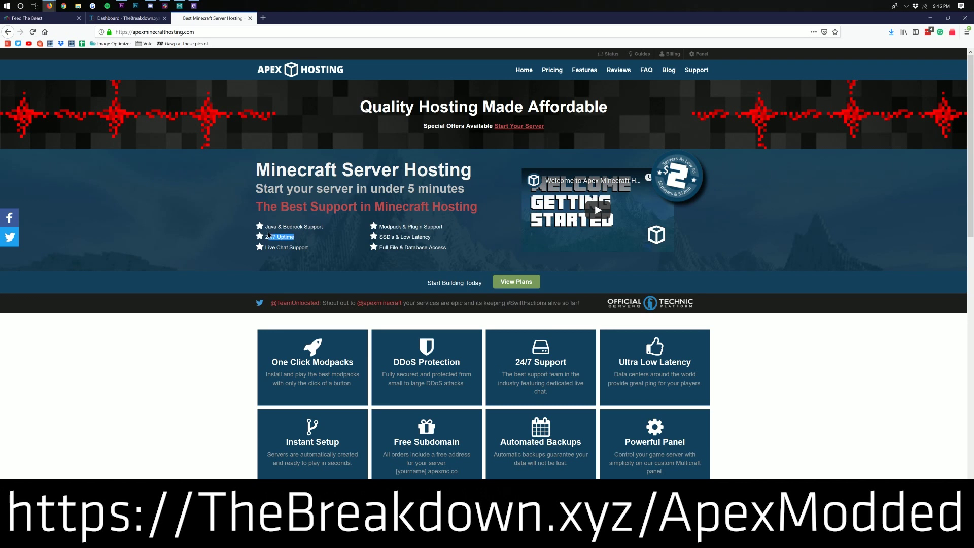
left_click_drag(581, 362, 515, 363)
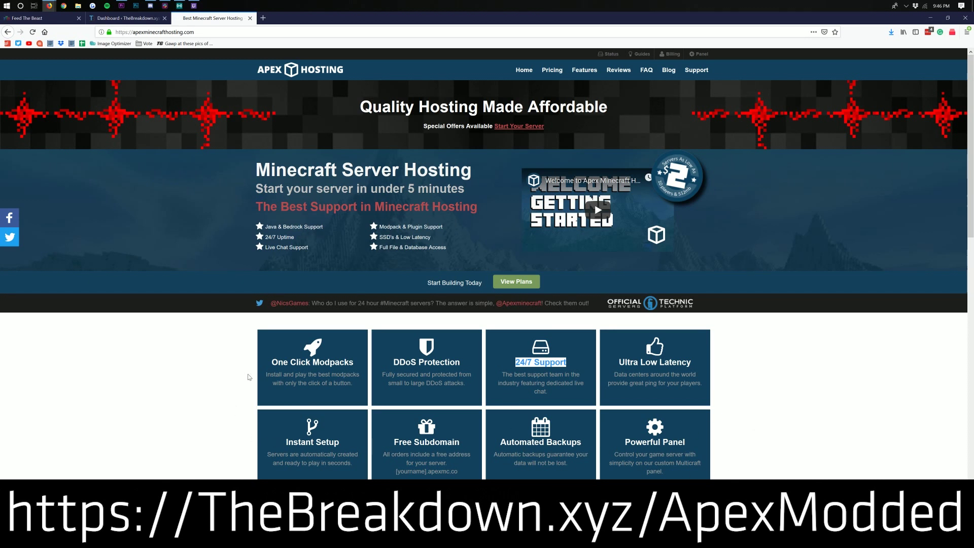
left_click_drag(271, 362, 356, 364)
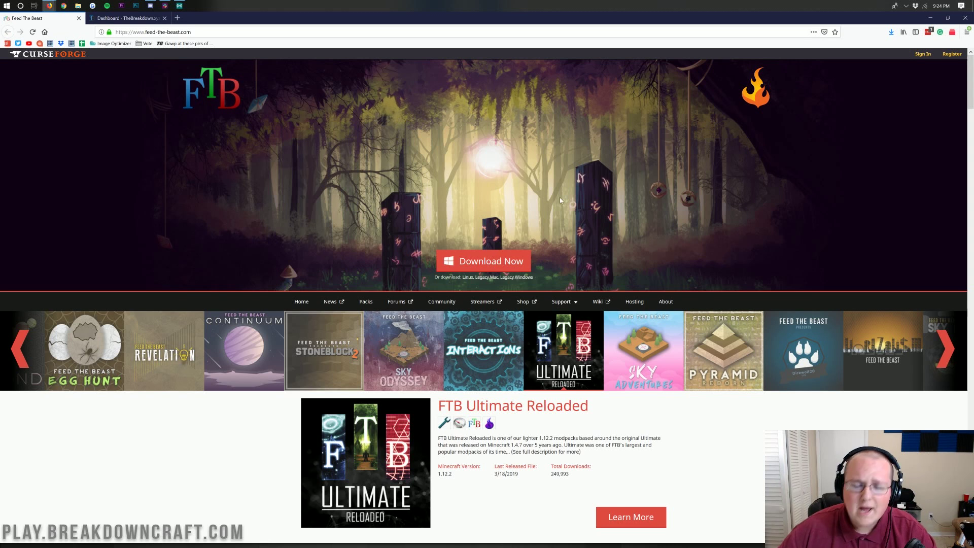
Step: Download the Twitch installer and save TwitchSetup_[plugin-Minecraft].exe to disk
left_click(502, 261)
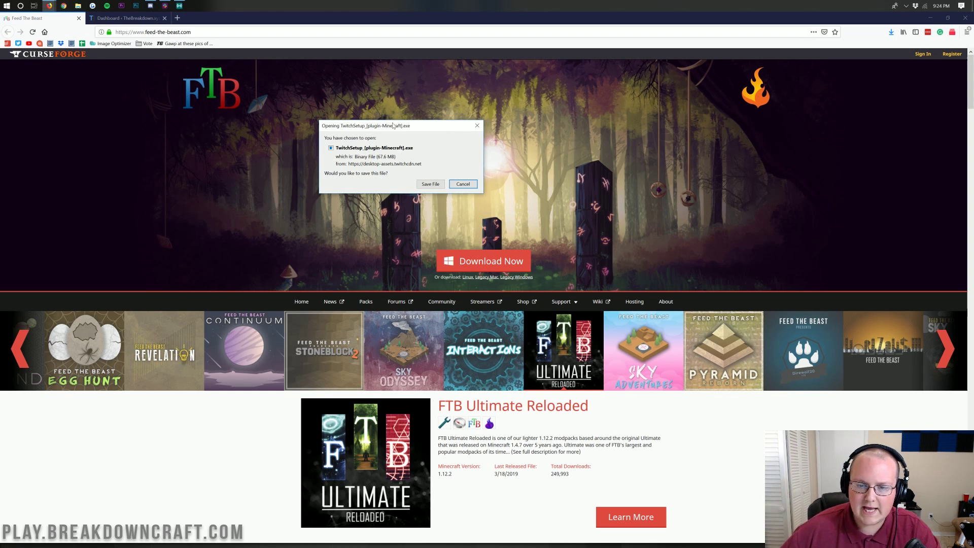
left_click_drag(392, 126, 460, 134)
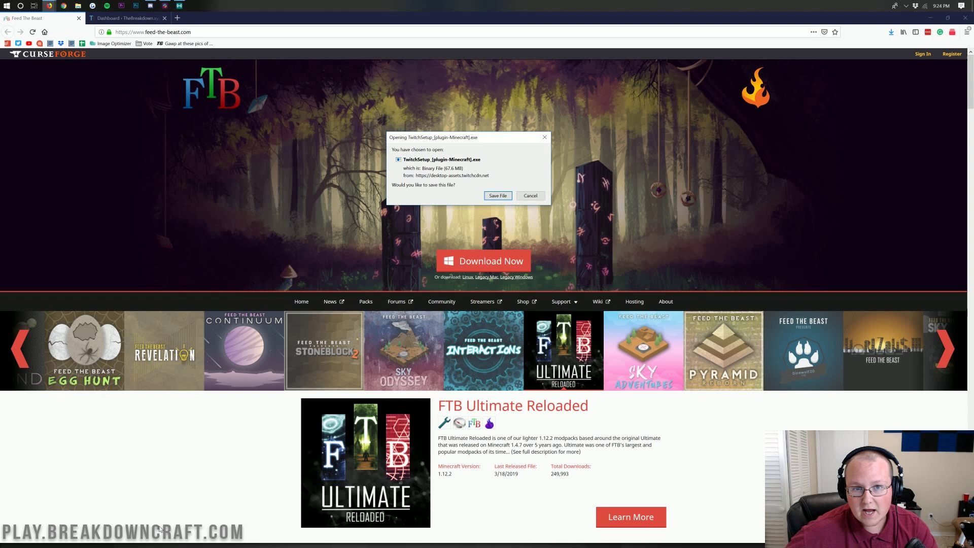
left_click(499, 196)
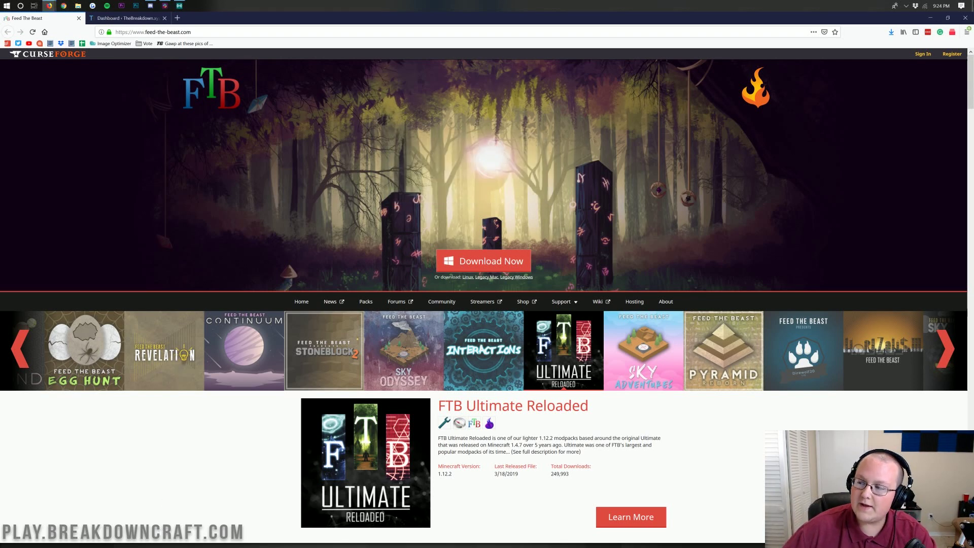
Step: Minimise Firefox, move TwitchSetup to mid-desktop, and open the Downloads folder via Start search
left_click(931, 18)
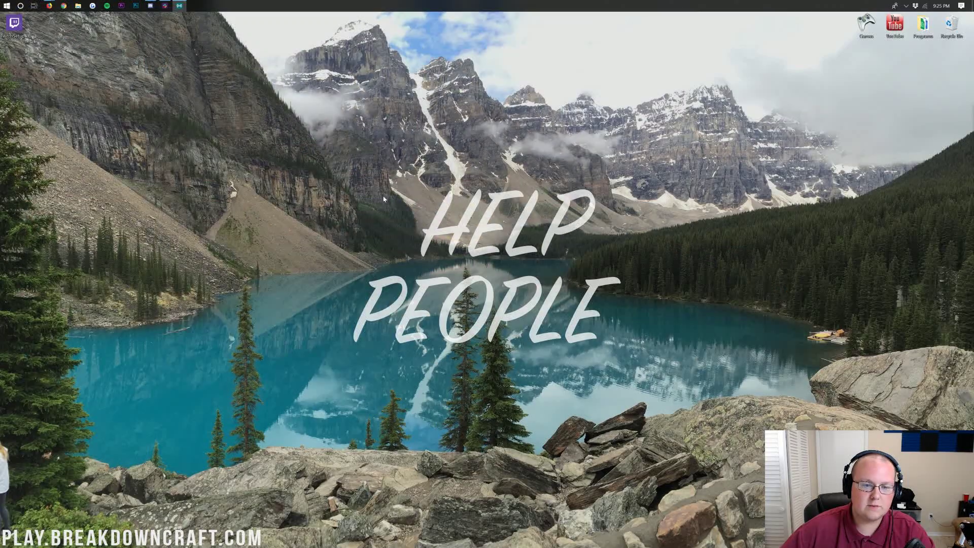
left_click_drag(23, 21, 396, 203)
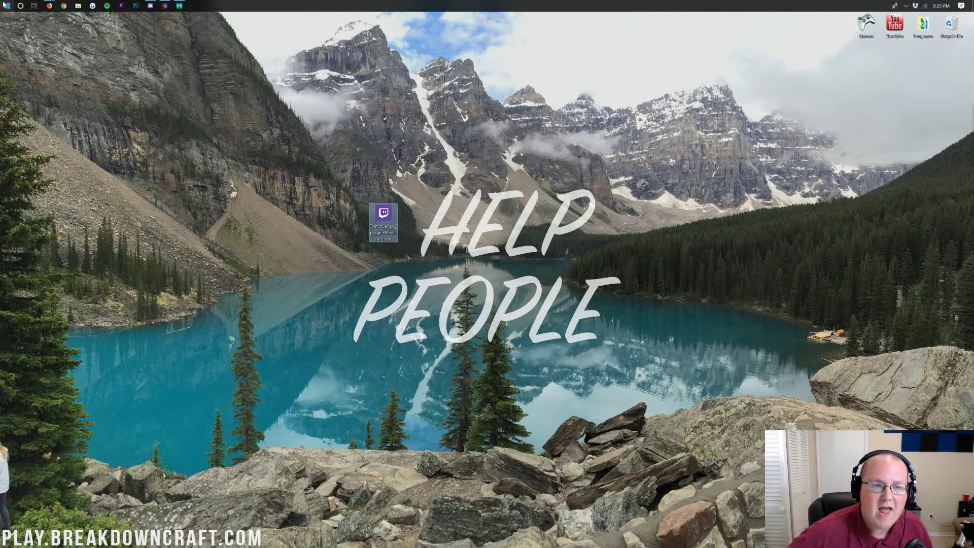
left_click(6, 10)
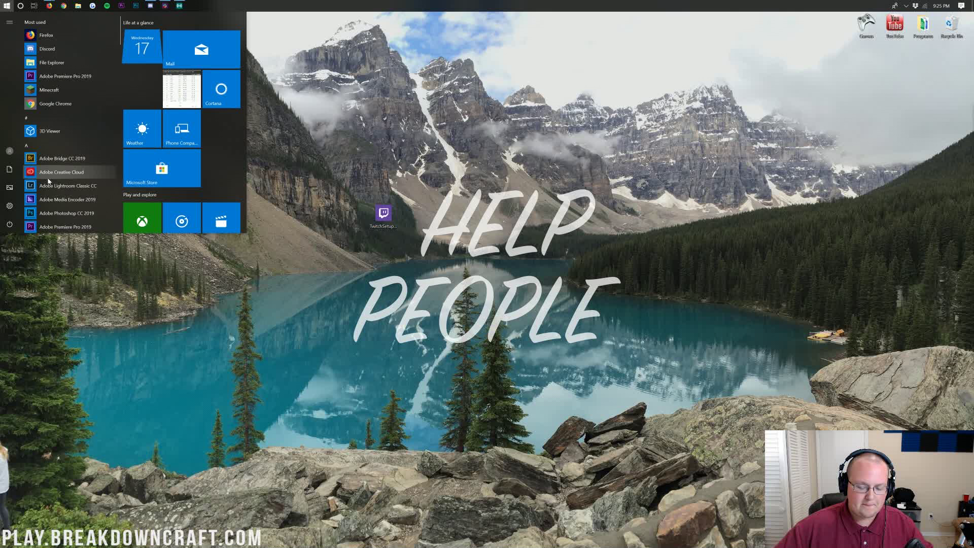
type("dwonload")
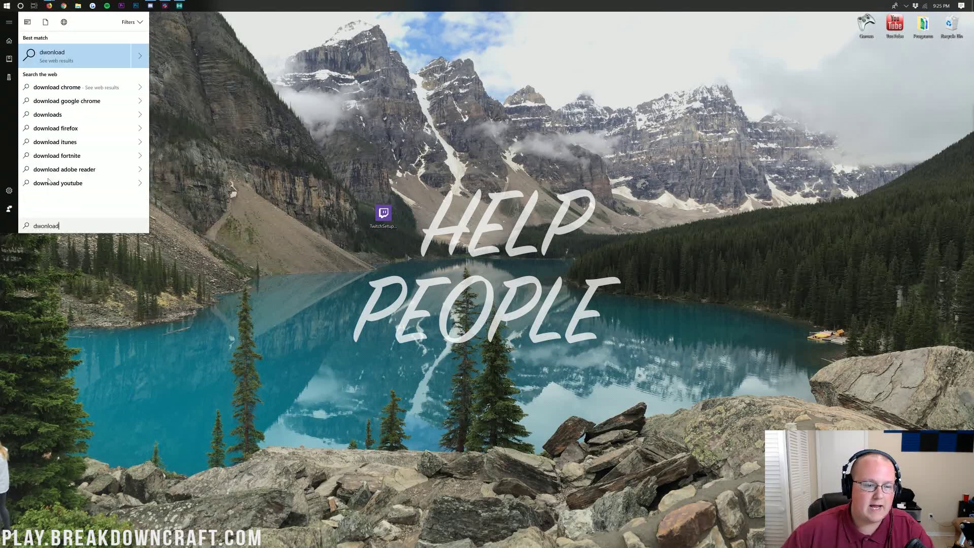
key("BackSpace")
key("BackSpace")
key("BackSpace")
key("BackSpace")
key("BackSpace")
key("BackSpace")
type("ownlo")
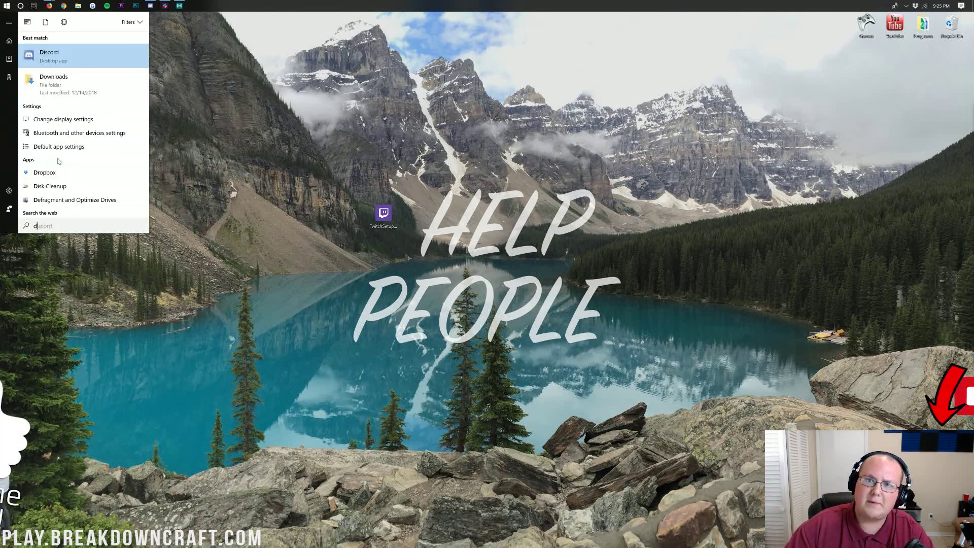
type("ads")
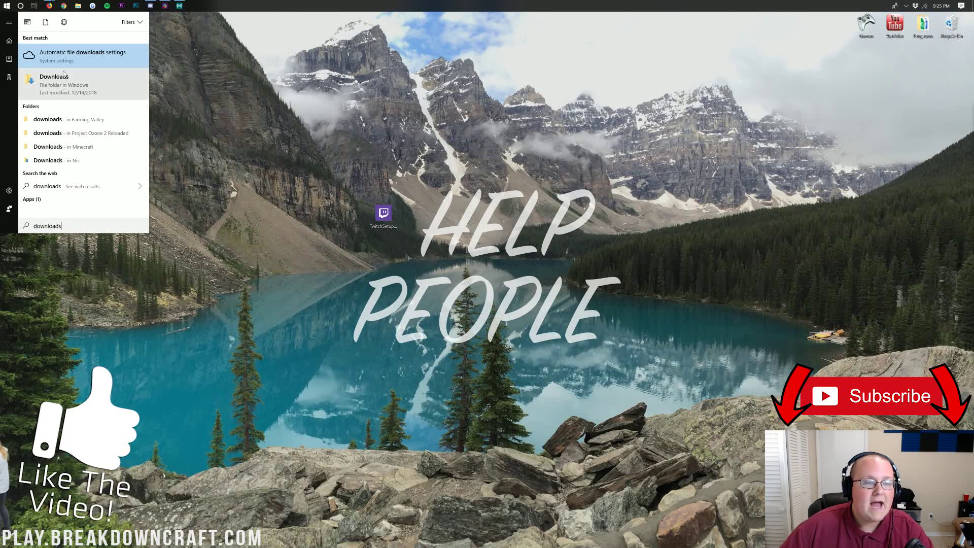
left_click(140, 107)
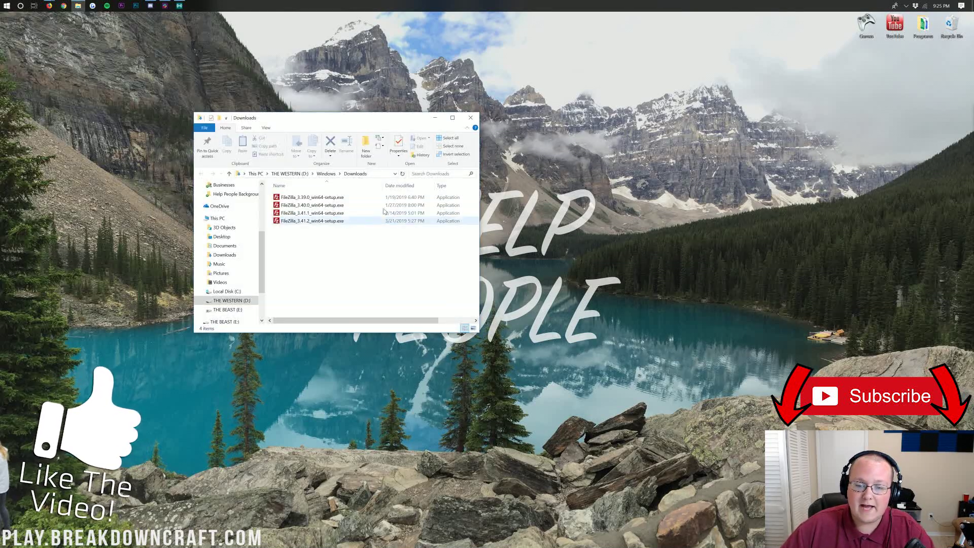
Step: Move the Twitch setup file into Downloads and back onto the desktop, then close the folder
left_click_drag(388, 119, 476, 257)
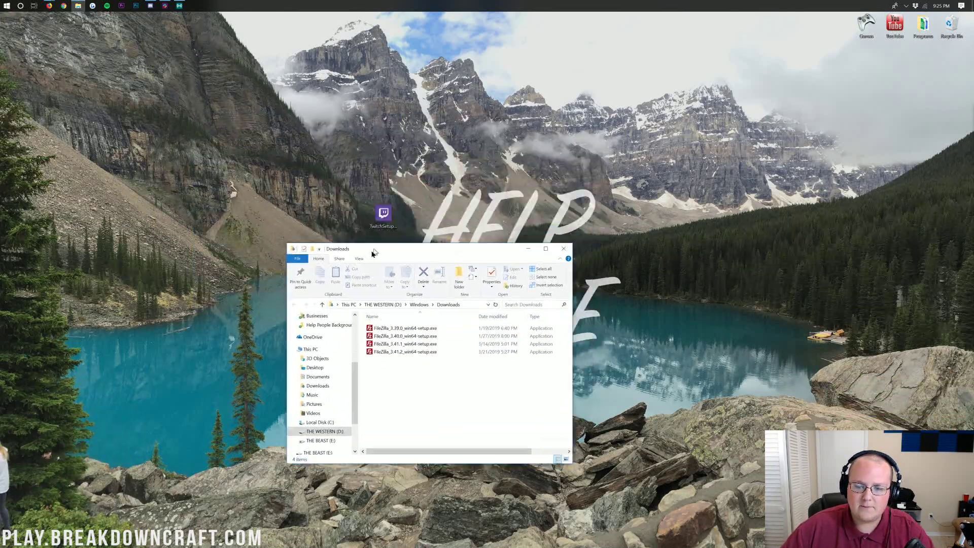
left_click_drag(384, 215, 470, 100)
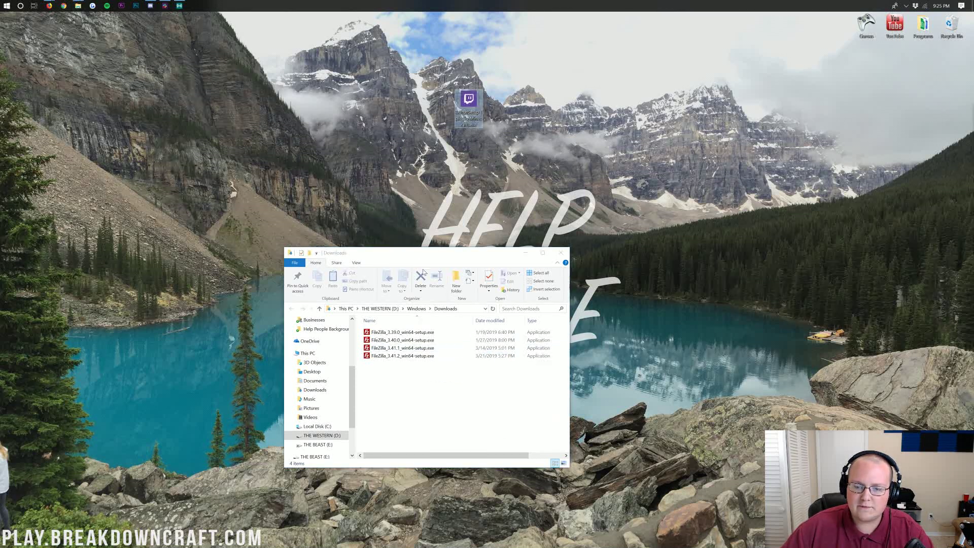
left_click_drag(422, 256, 434, 174)
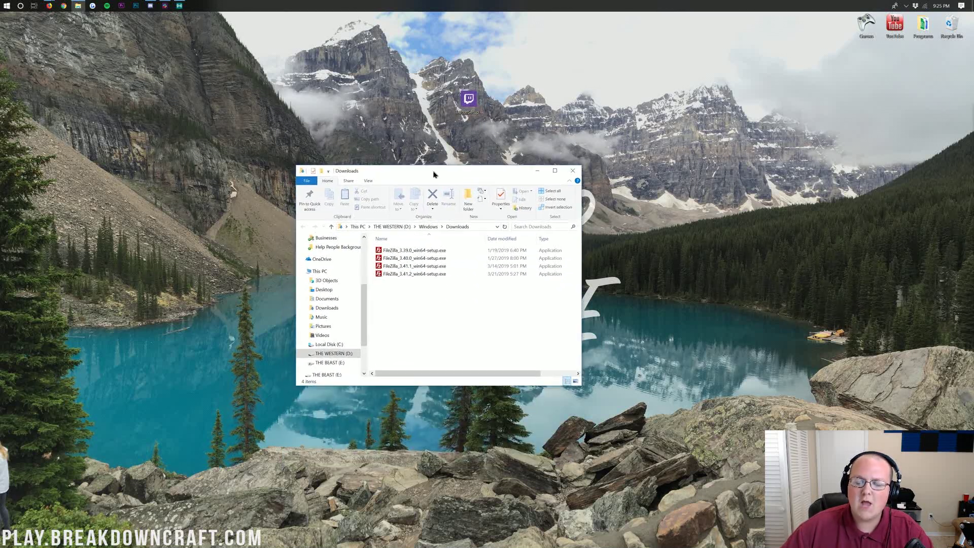
left_click(573, 170)
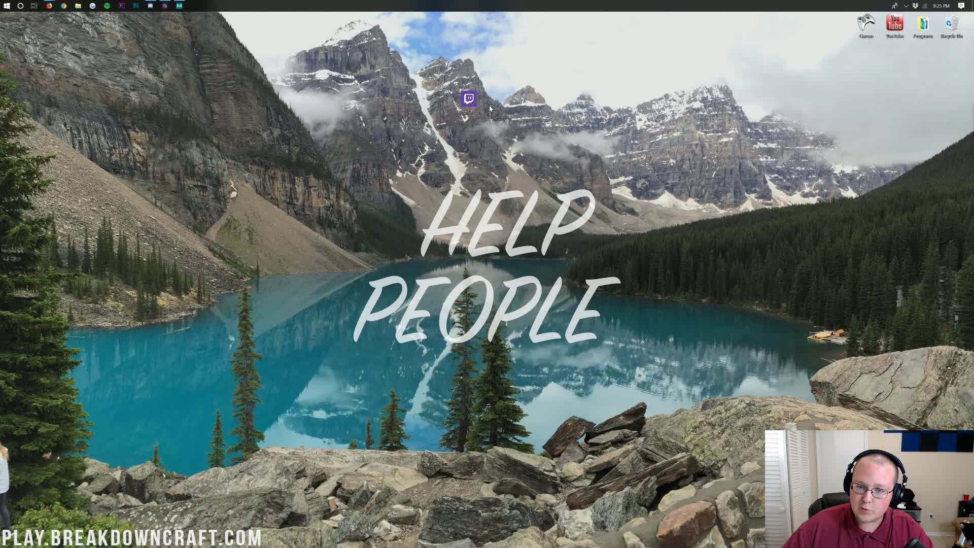
Step: Run TwitchSetup, install the Twitch app, and start entering the Twitch username to log in
double_click(475, 102)
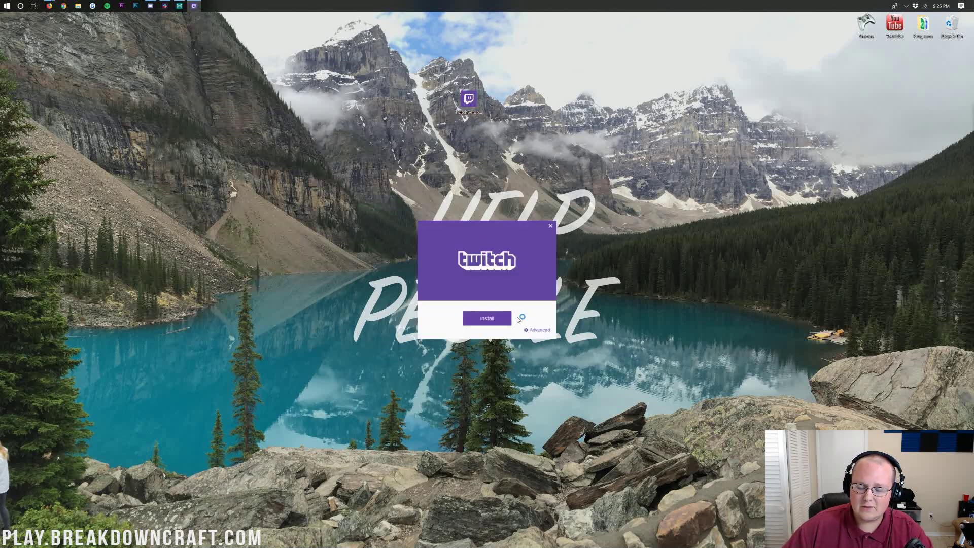
left_click(487, 321)
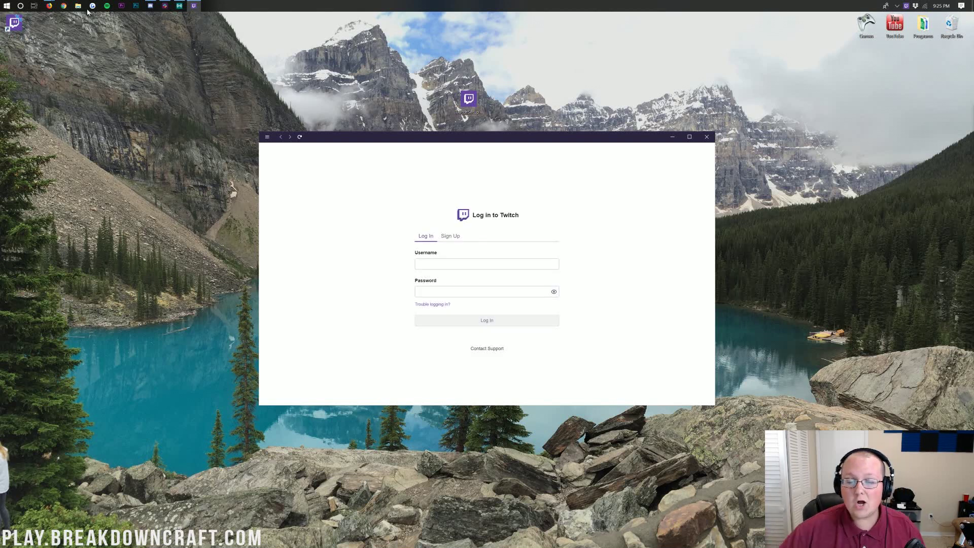
left_click(487, 264)
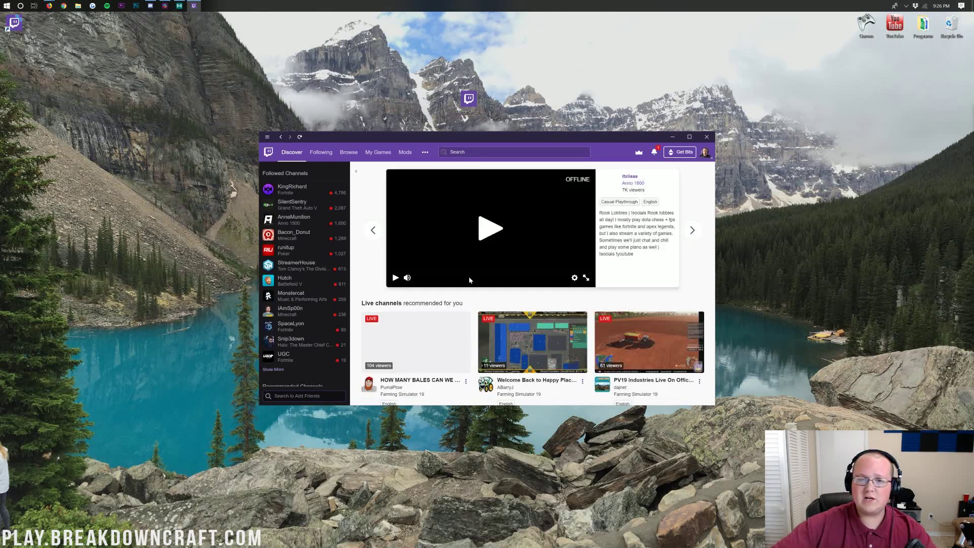
Step: Open Mods, return from Stardew Valley to the games grid, and list Minecraft's FTB modpacks
left_click(401, 157)
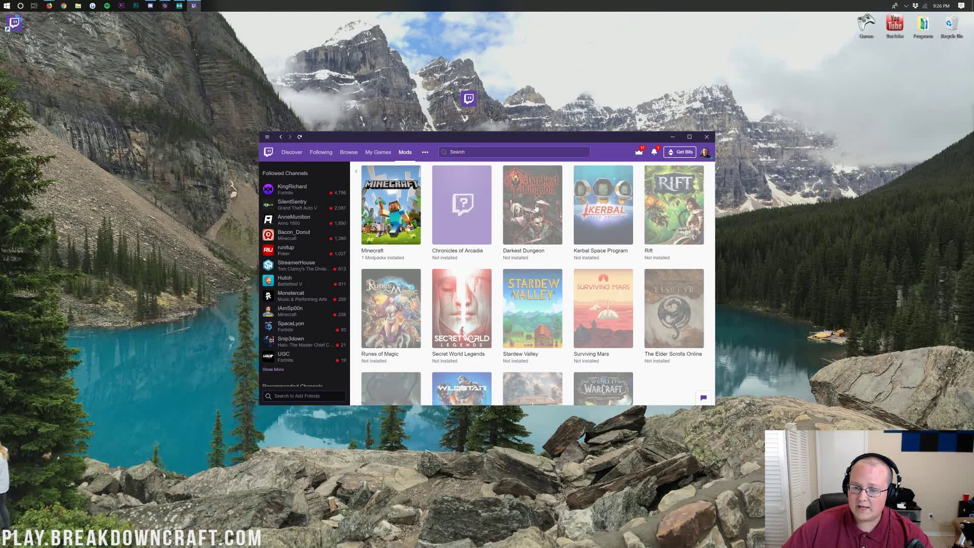
left_click(521, 288)
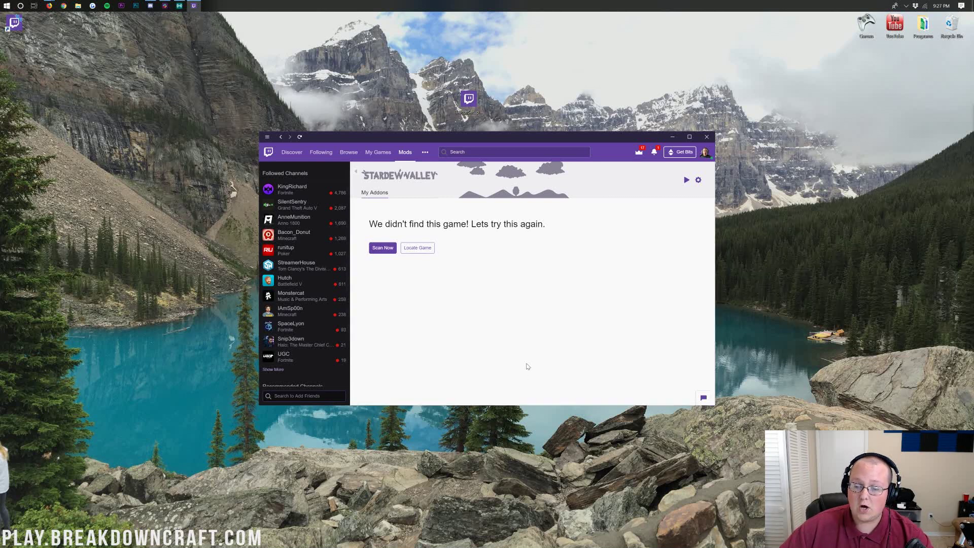
left_click(383, 248)
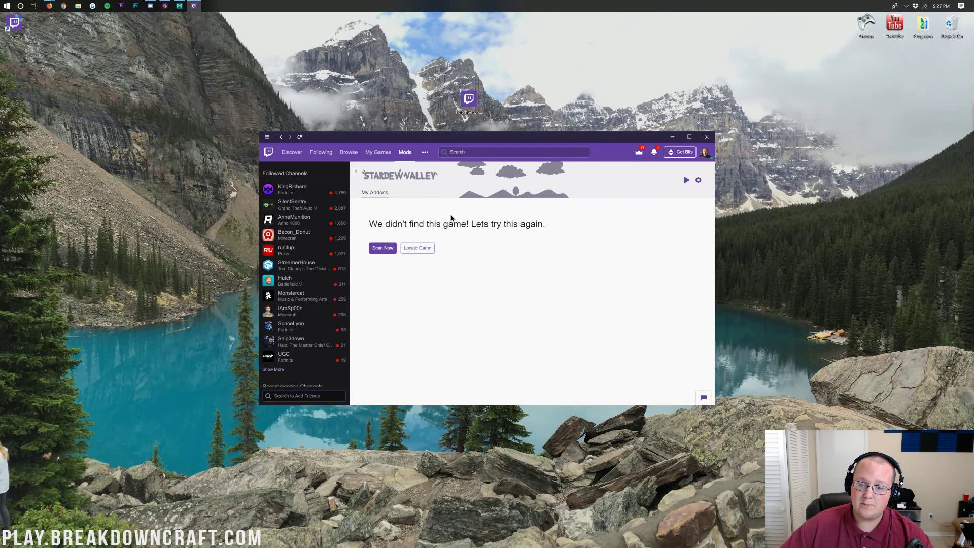
left_click(399, 197)
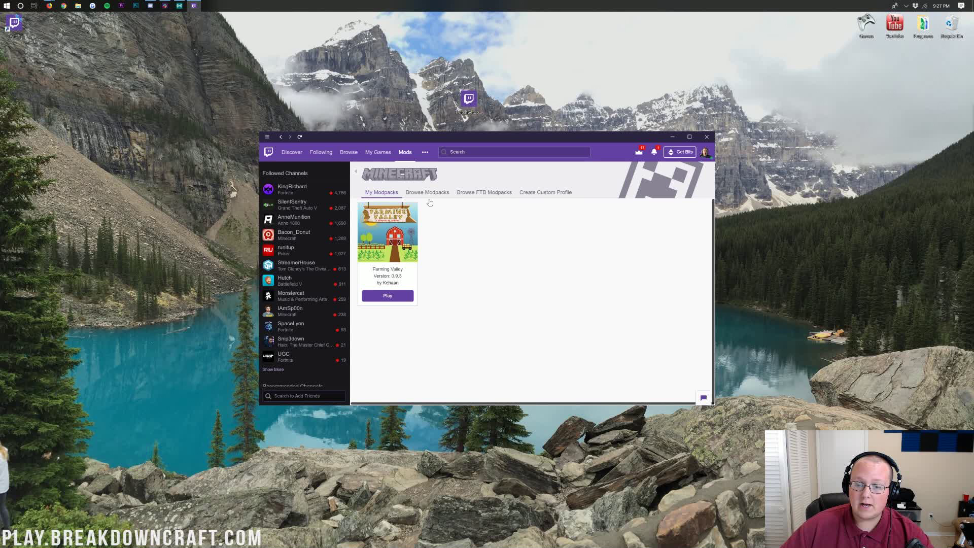
left_click(465, 192)
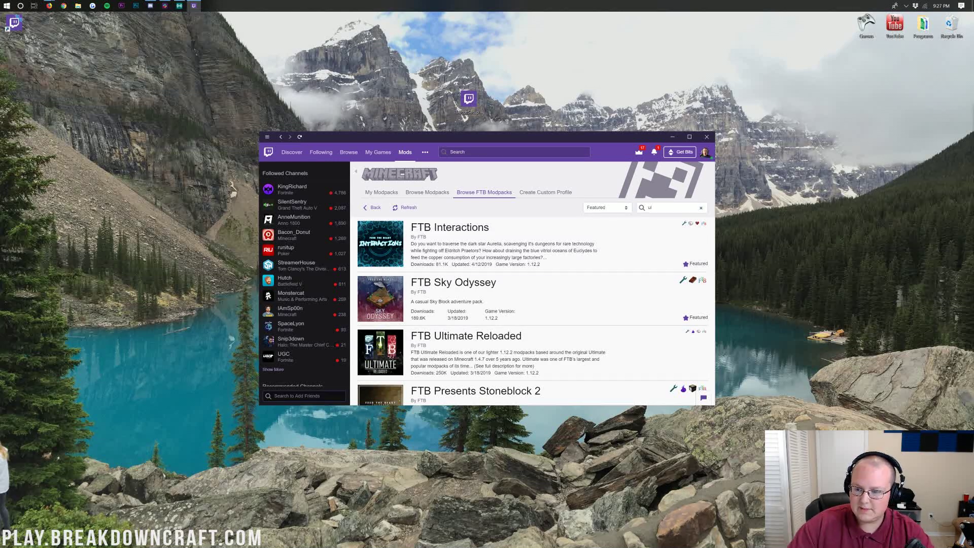
Step: Search 'ulti', install FTB Ultimate Reloaded, then launch it with Play
type("ti")
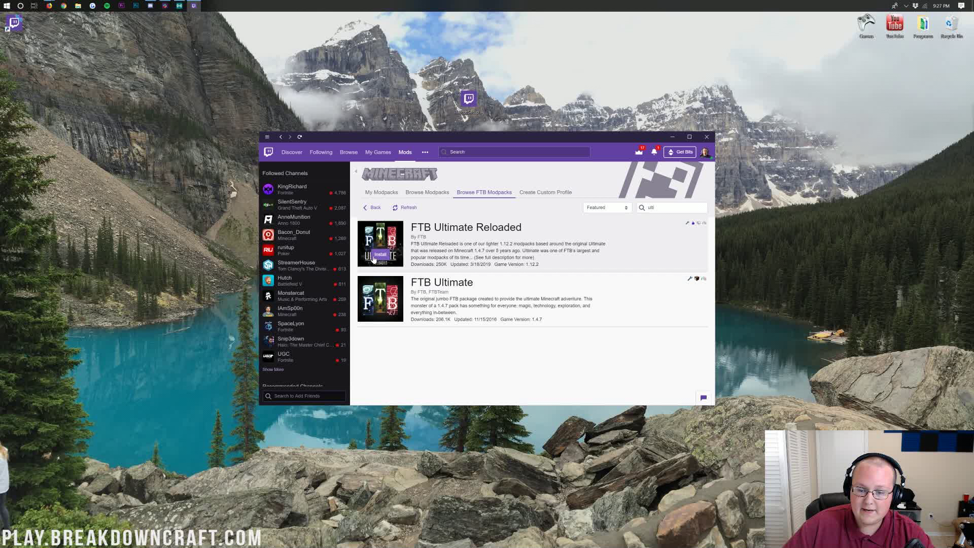
left_click(373, 259)
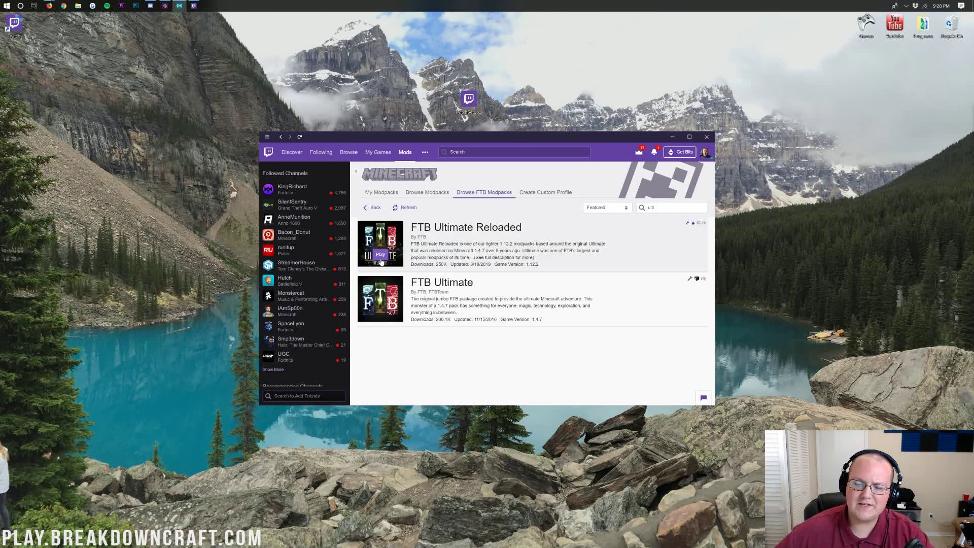
left_click(381, 256)
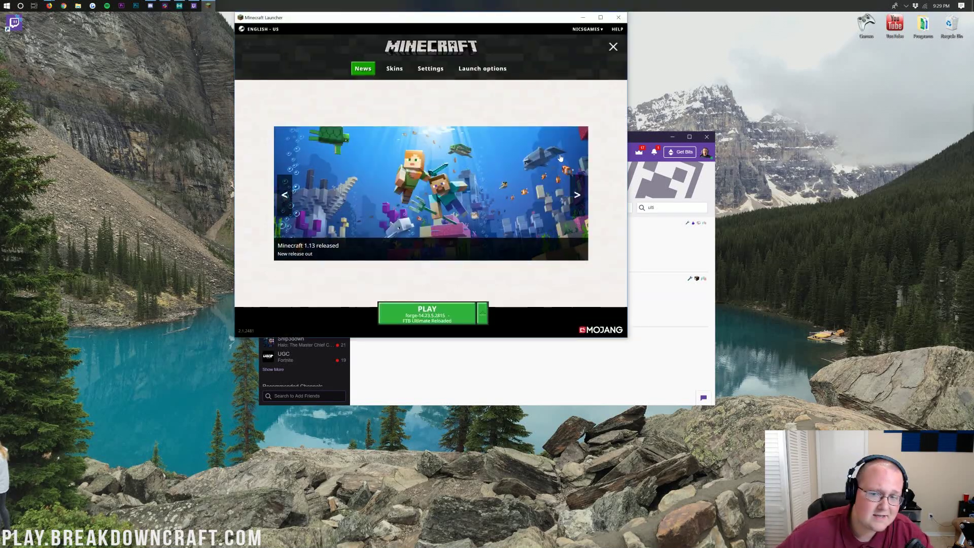
Step: Log out of the Minecraft account, then log back in with the account e-mail and pasted password
left_click(587, 29)
left_click(587, 52)
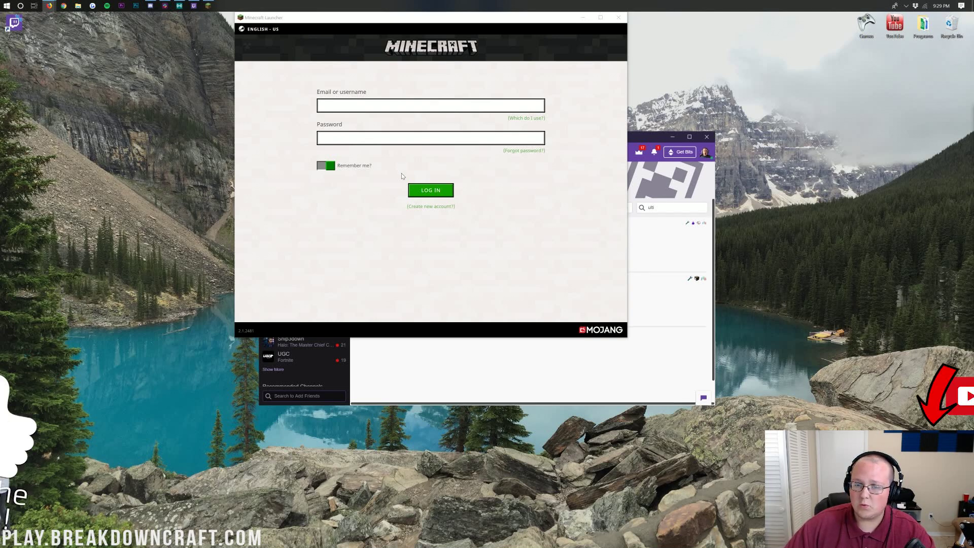
left_click(388, 106)
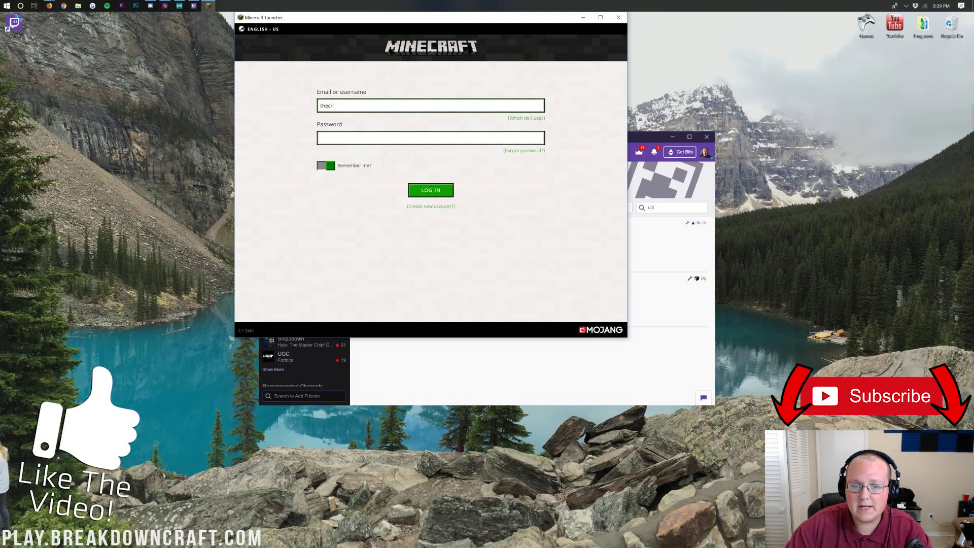
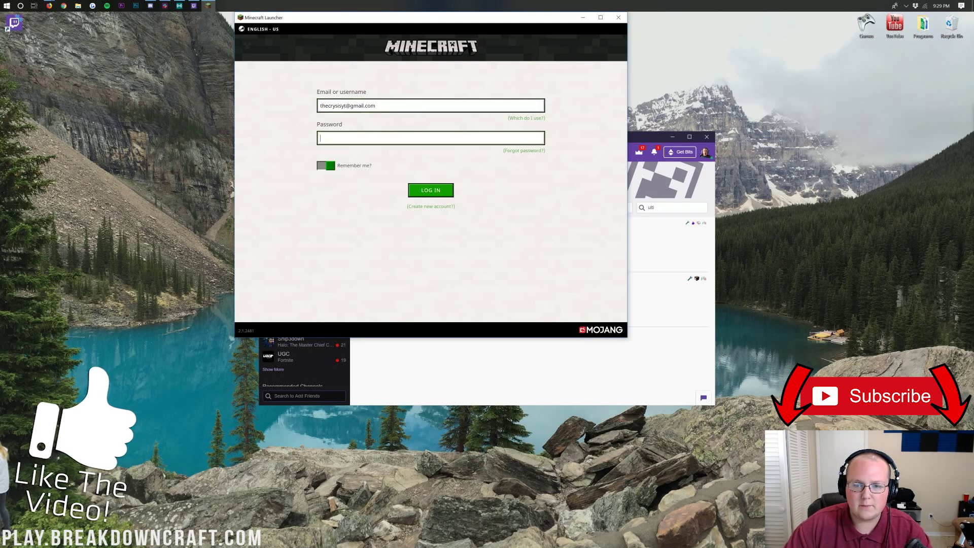
key("Tab")
key("ctrl+v")
key("Return")
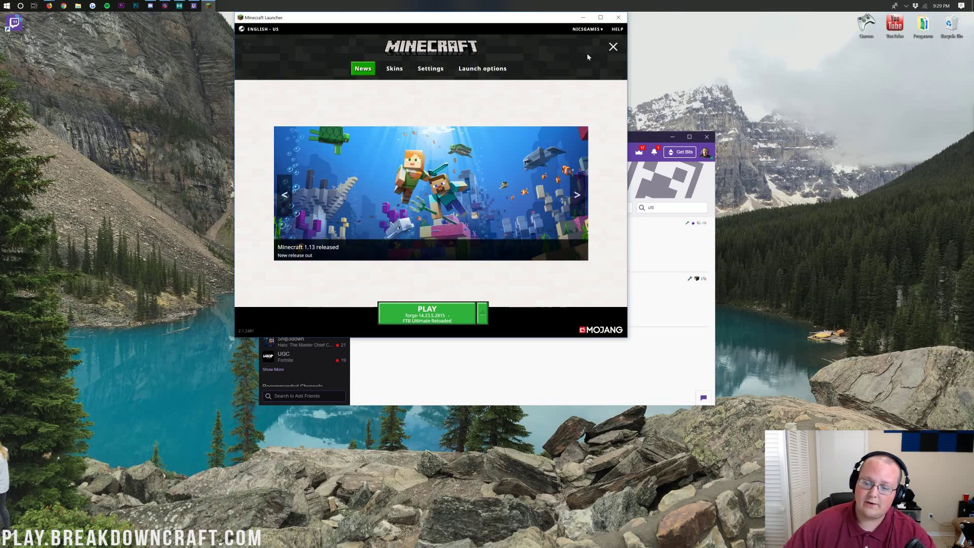
Step: Set the FTB Ultimate Reloaded installation's resolution to 1920×1080 and save its launch settings
left_click(613, 51)
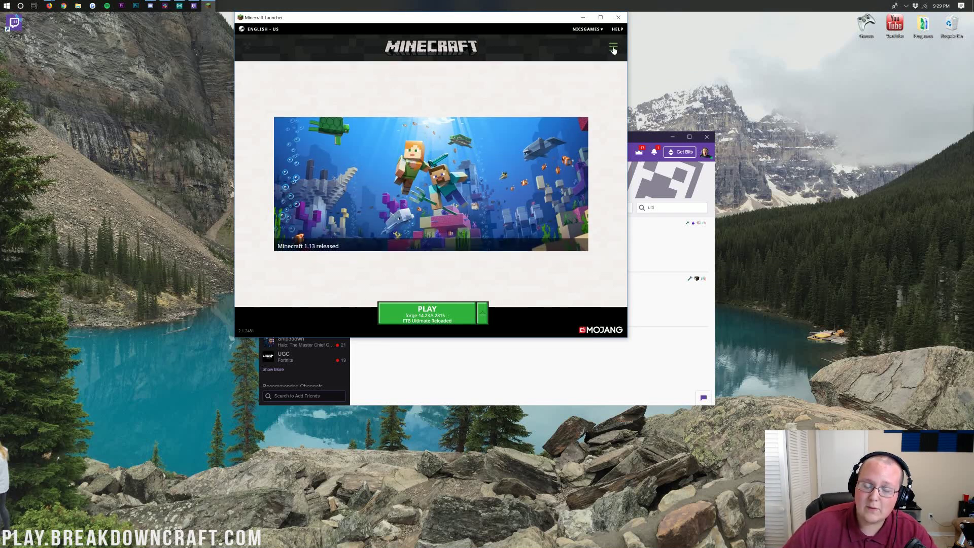
left_click(613, 49)
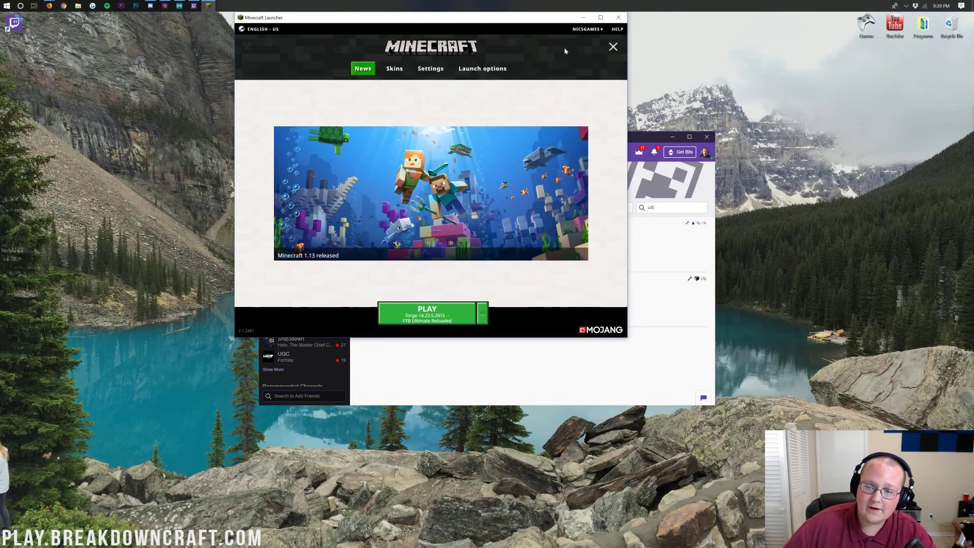
left_click(471, 70)
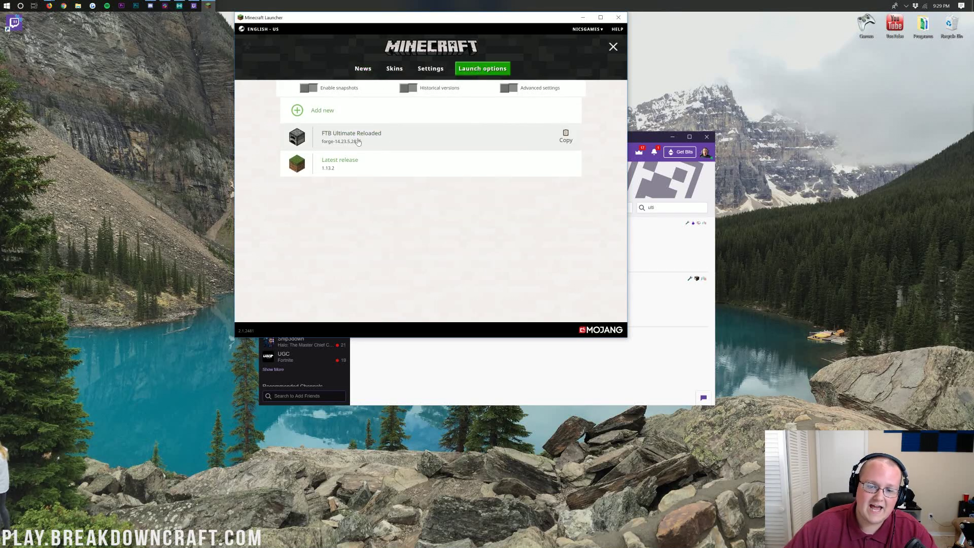
left_click(396, 134)
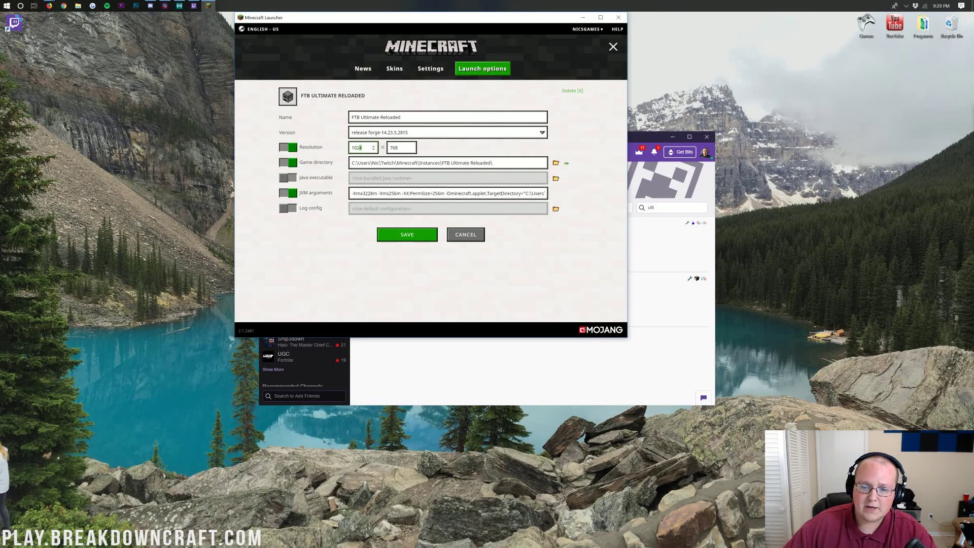
double_click(358, 148)
type("1920")
key("Tab")
type("1080")
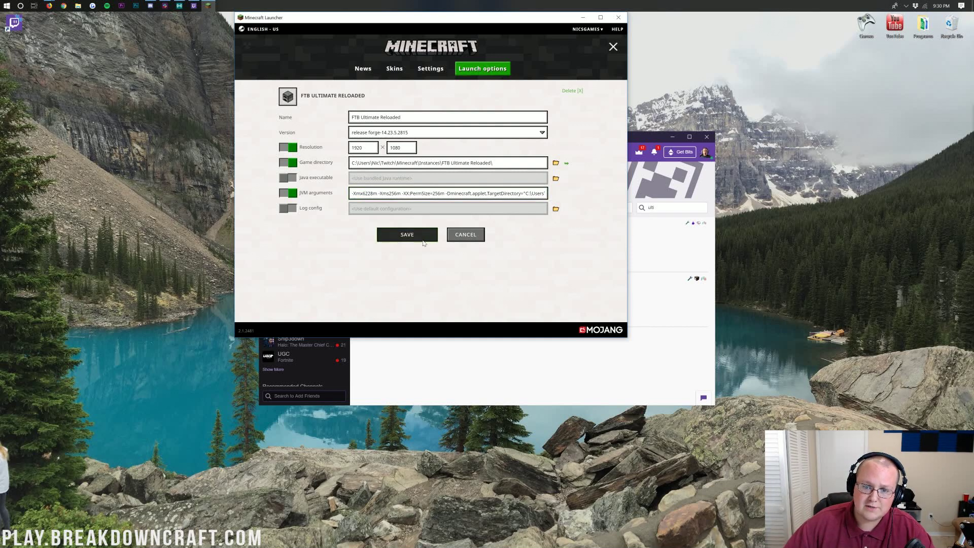
left_click(411, 235)
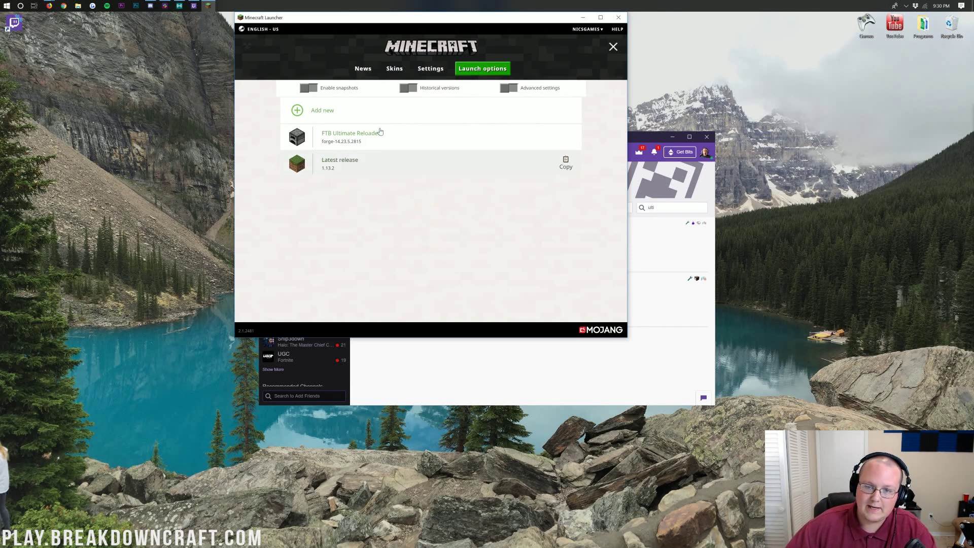
Step: Select FTB Ultimate Reloaded from the PLAY menu, launch it, dismiss the error, and relaunch
left_click(362, 70)
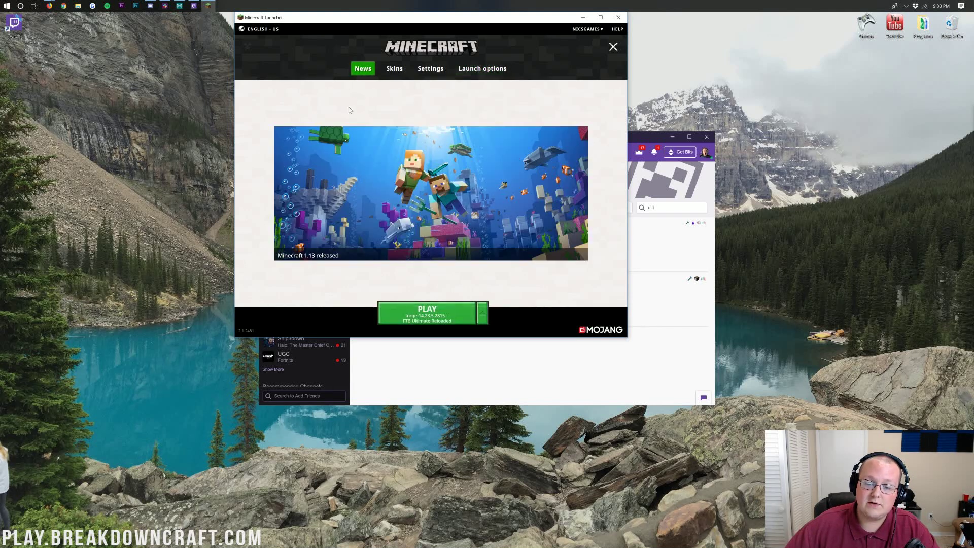
left_click(483, 314)
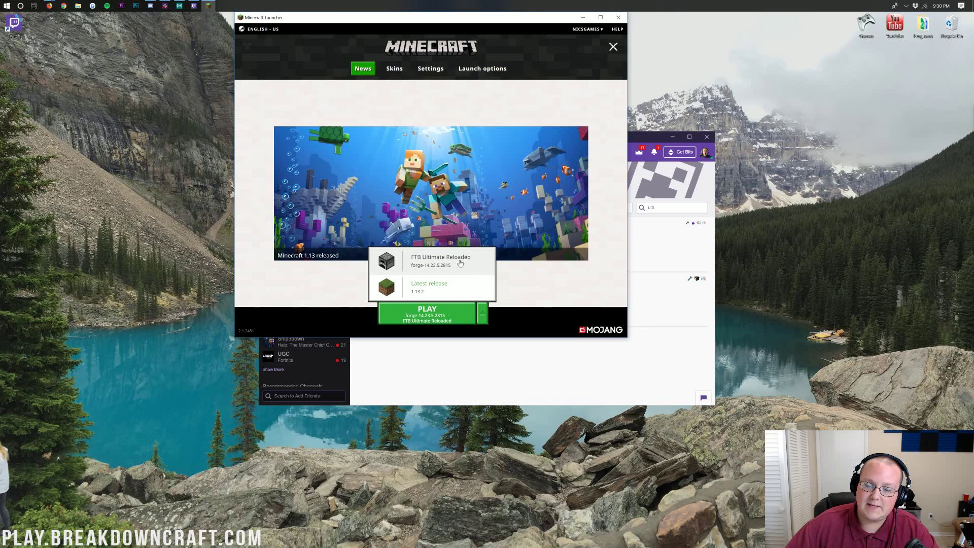
left_click(412, 263)
left_click(435, 312)
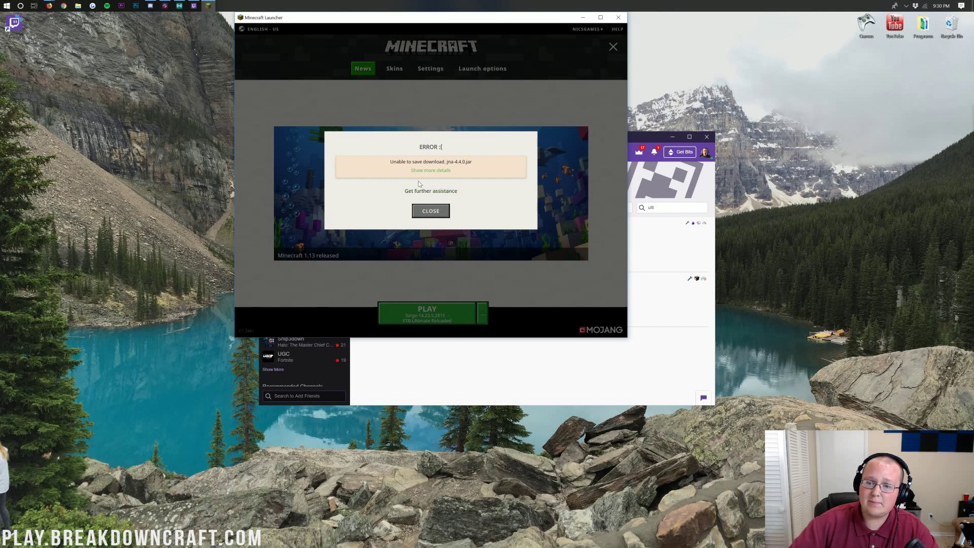
left_click(444, 216)
left_click(422, 317)
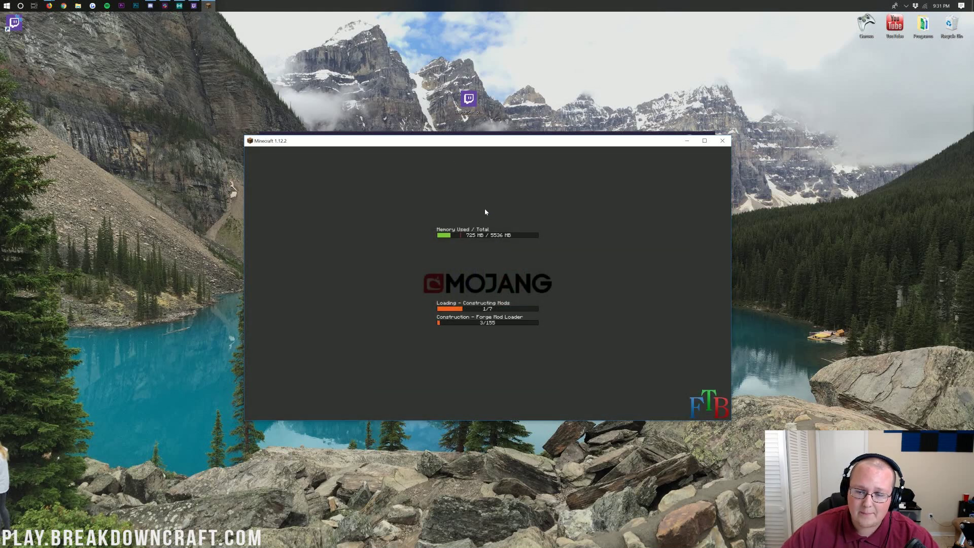
Step: Reposition the game window while Forge loads the 155 mods into the FTB main menu
left_click_drag(450, 143, 445, 137)
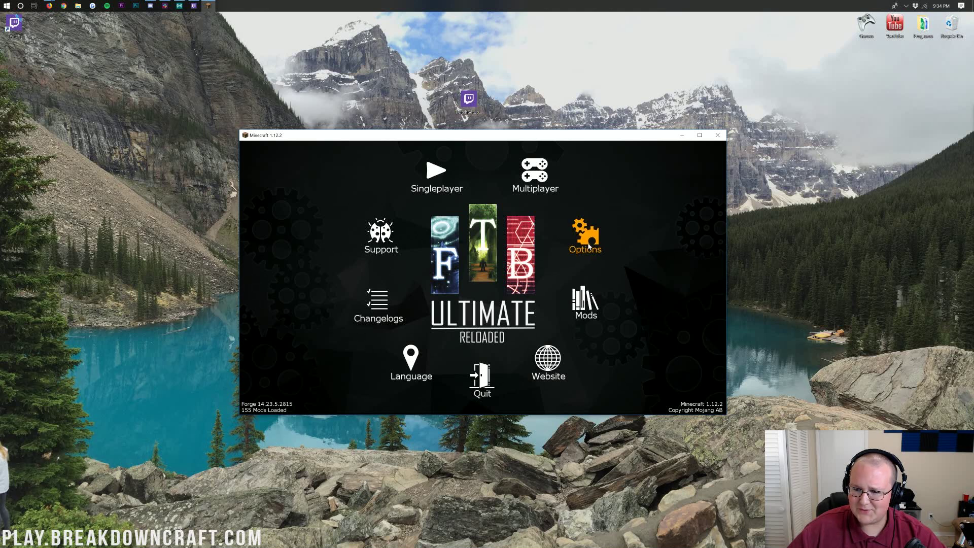
Step: From Singleplayer, create New World with Game Mode switched from Survival to Creative
left_click(431, 181)
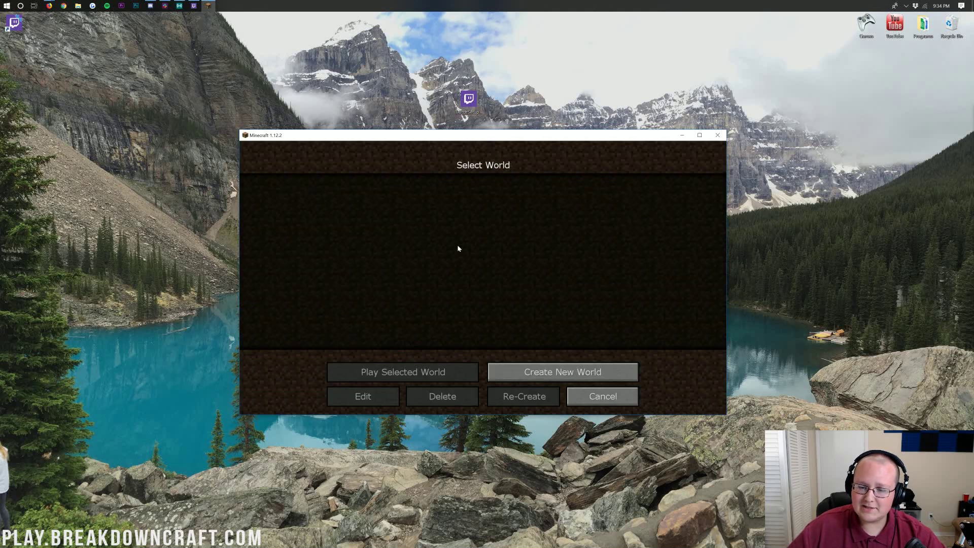
left_click(503, 366)
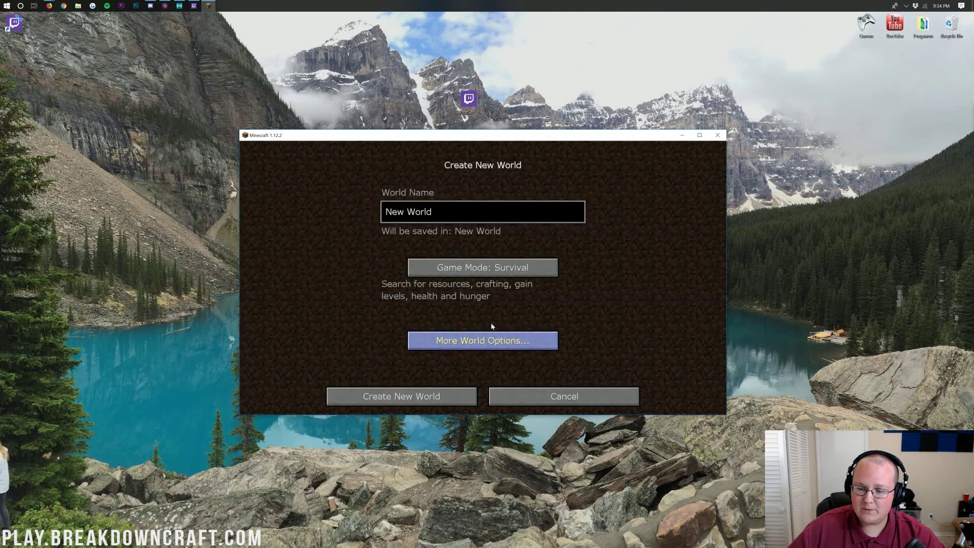
left_click(487, 268)
left_click(487, 268)
left_click(446, 401)
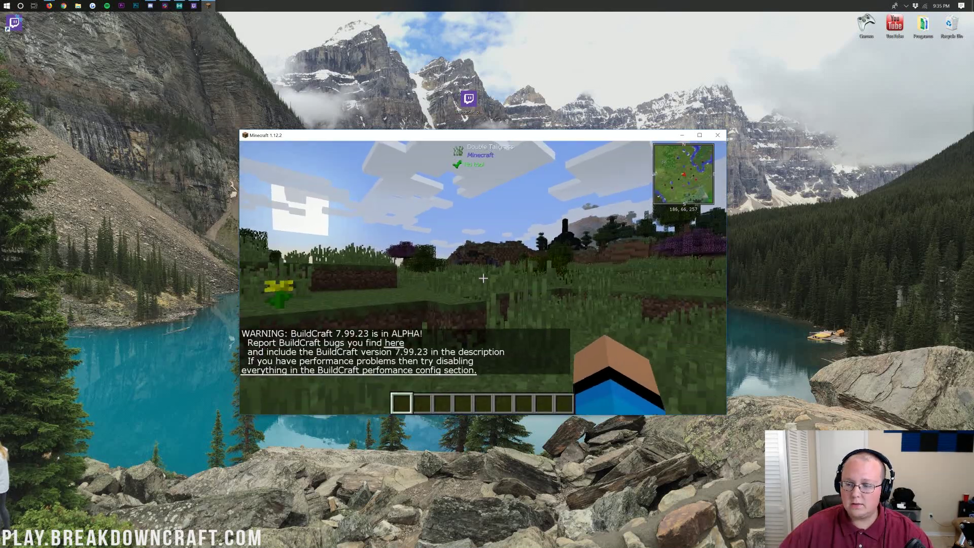
Step: Walk forward across the hills, looking up at the sky and around the terrain
key("w")
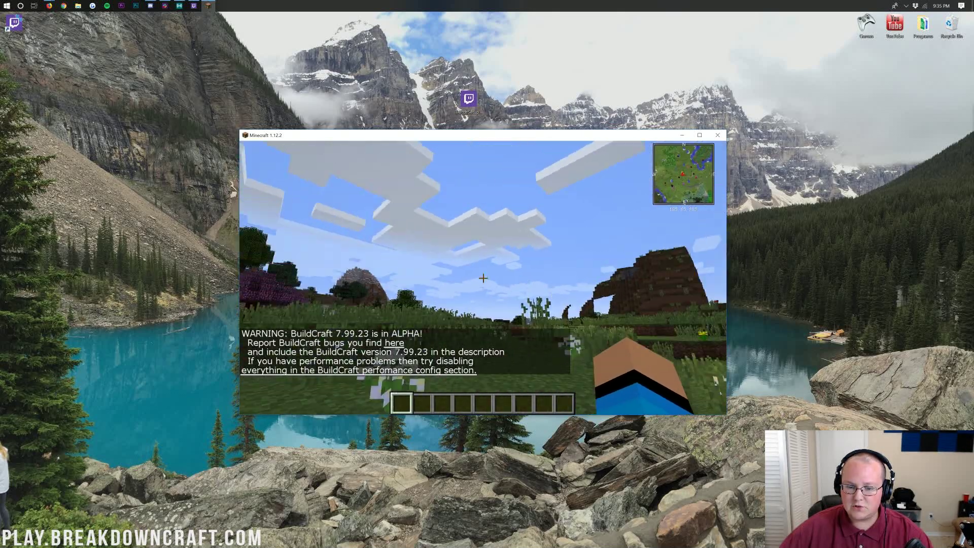
key("w")
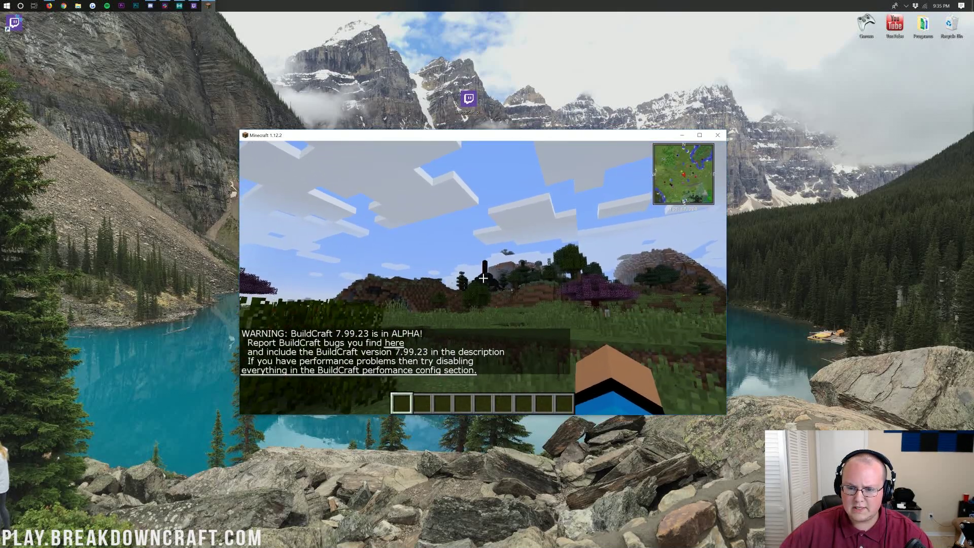
key("w")
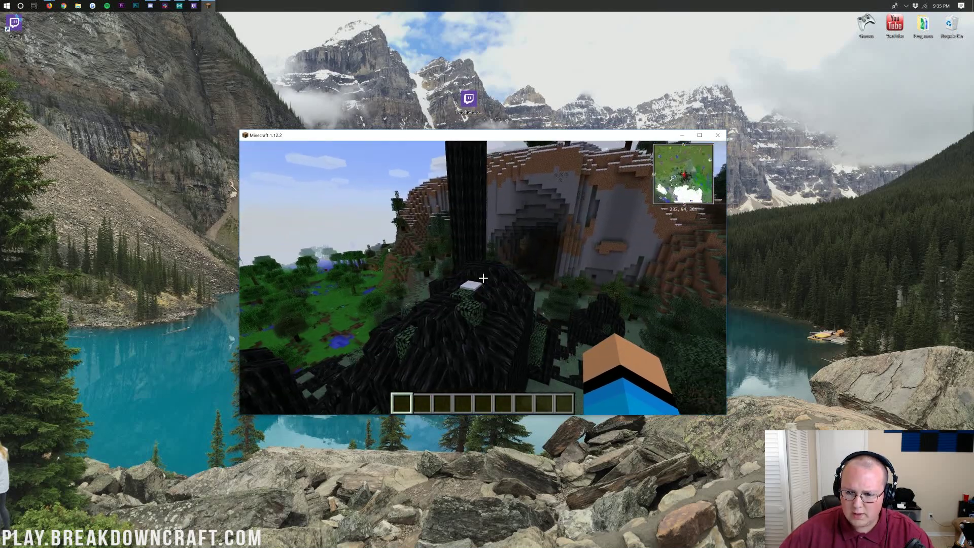
key("w")
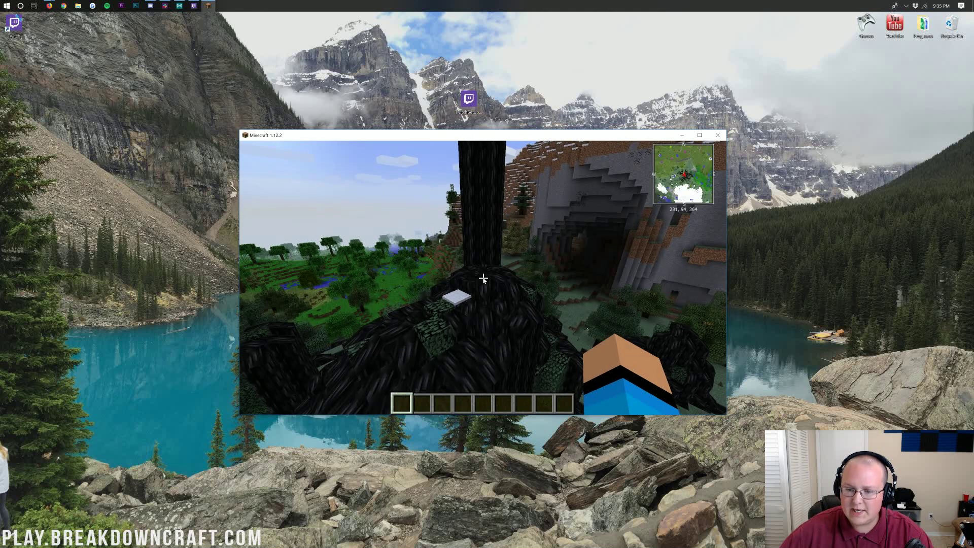
Step: Open the inventory, page forward through the creative item tabs, then close it
key("e")
left_click(566, 173)
left_click(566, 173)
left_click(566, 173)
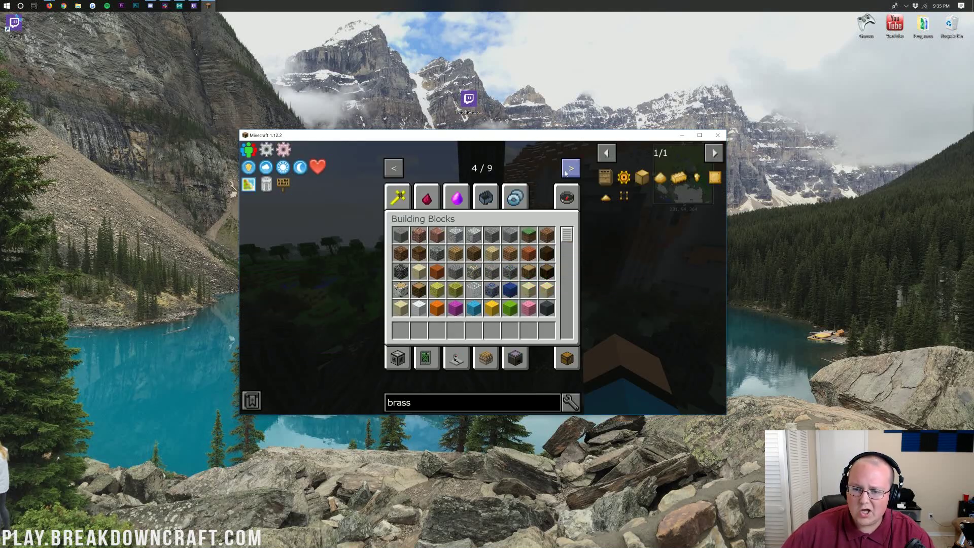
left_click(565, 173)
left_click(566, 173)
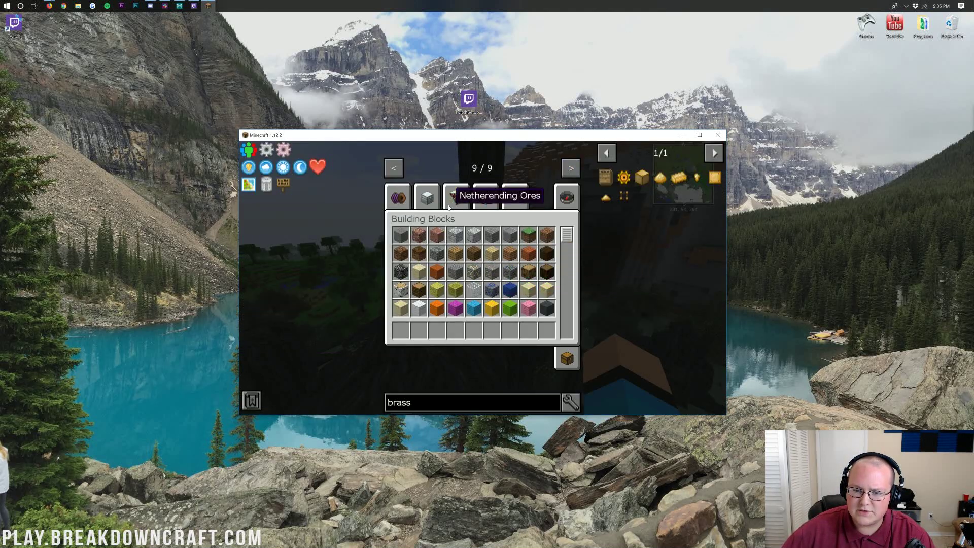
key("Escape")
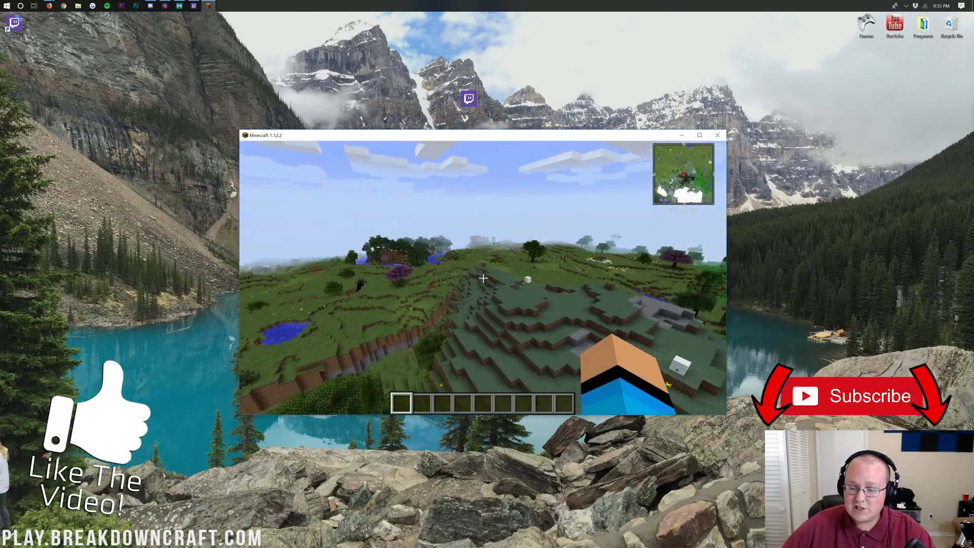
Step: Walk down past the snow block and grass ledge onto the plain, facing a cow
key("w")
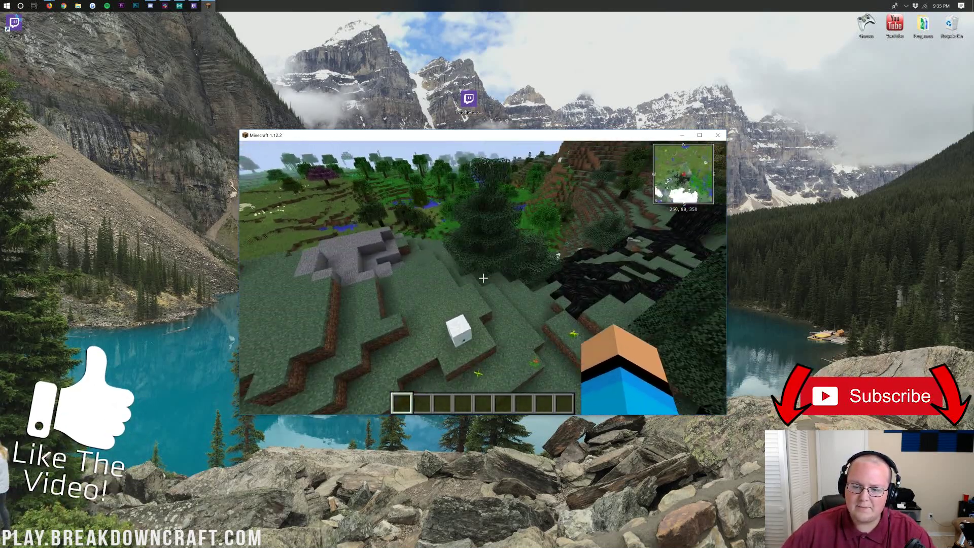
key("w")
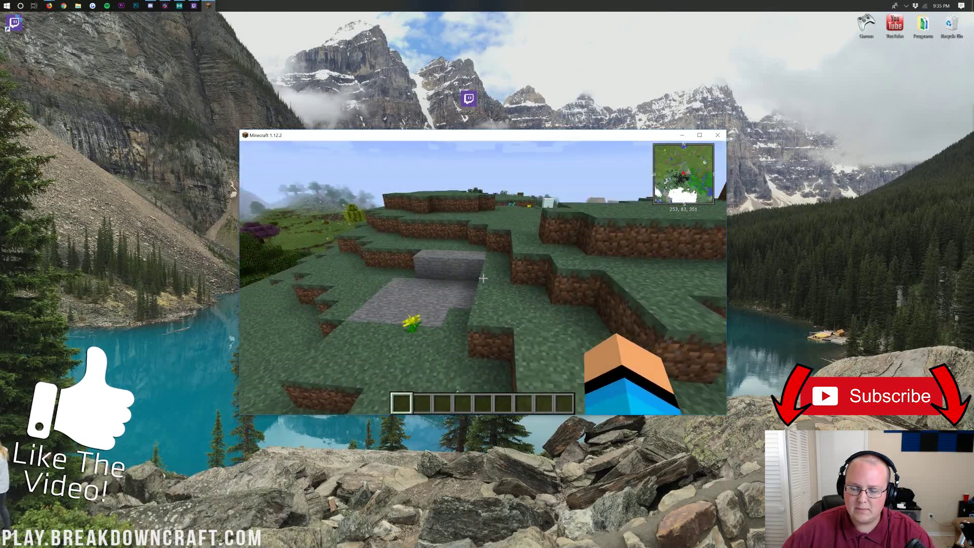
key("w")
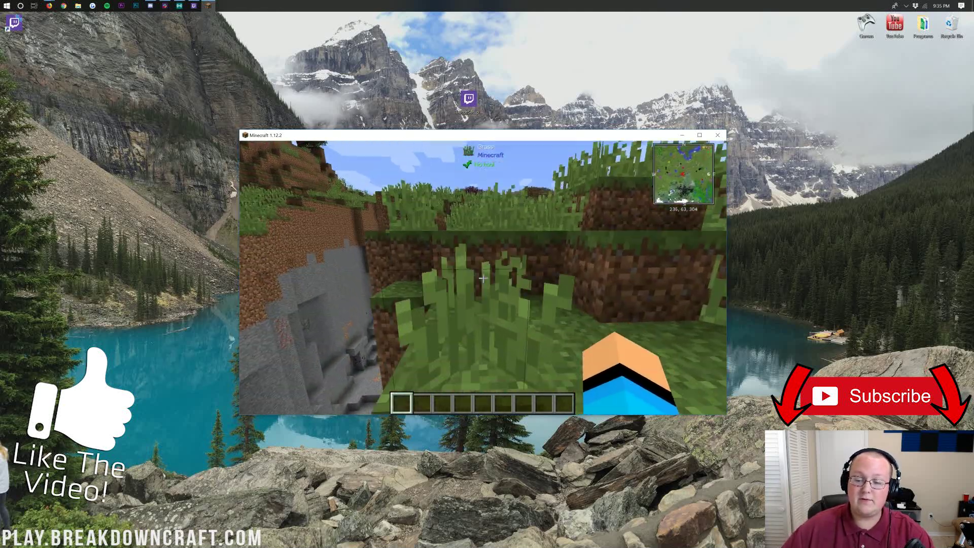
key("w")
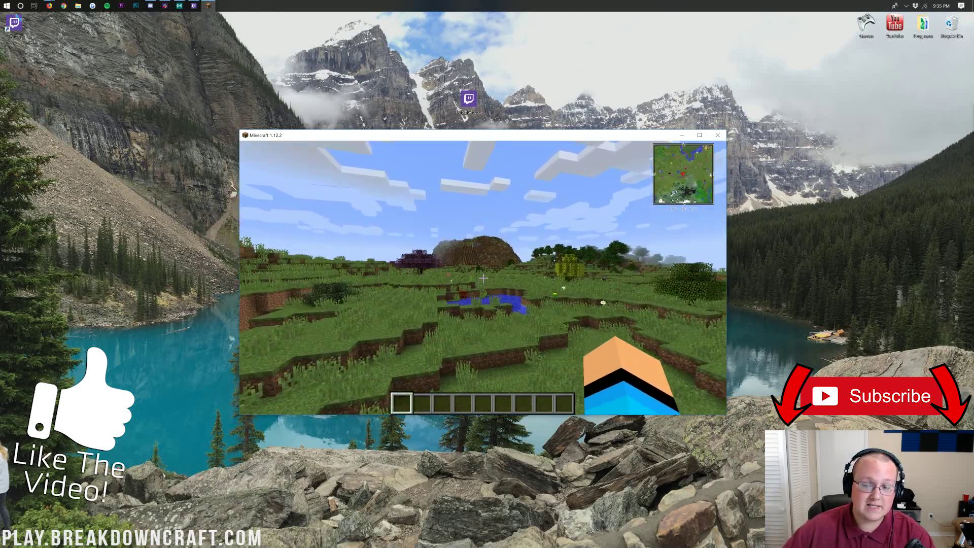
key("w")
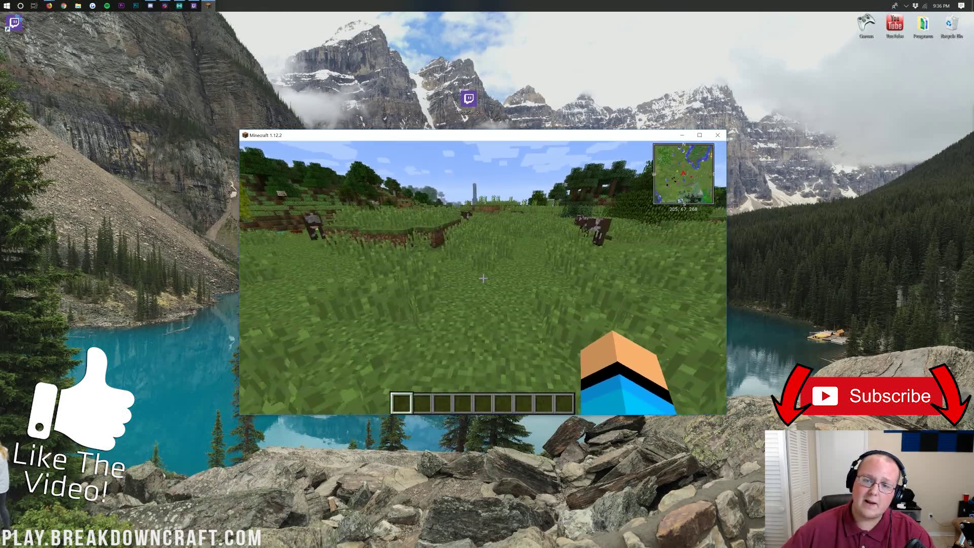
key("w")
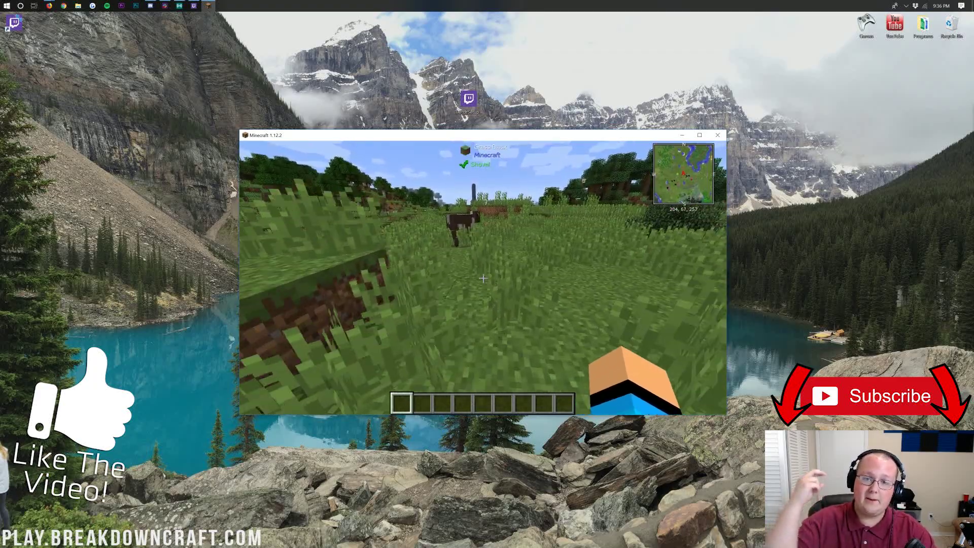